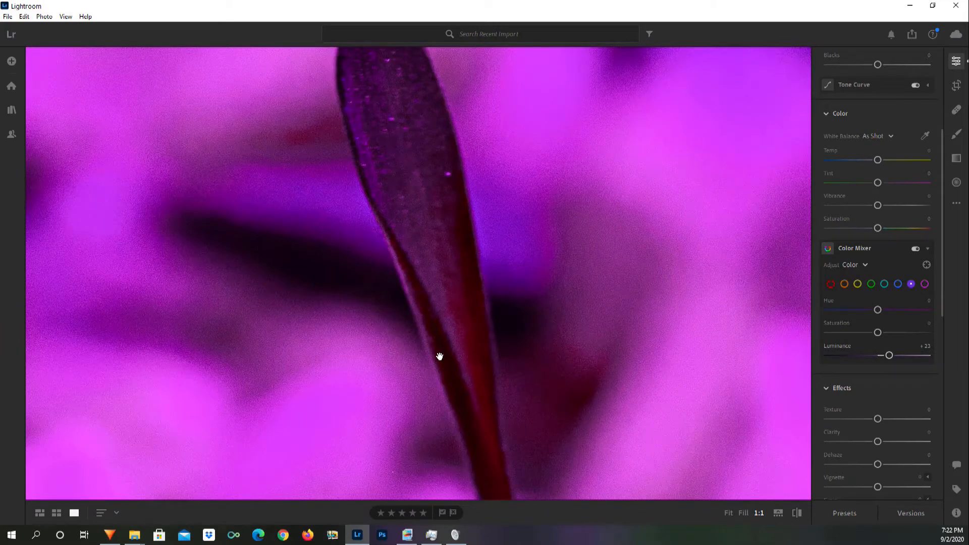
Examine the sprout's leaf detail and the noise in the blurred background at 1:1 magnification and in the filled view.
{"action": "left_click_drag", "start_coordinate": [461, 261], "coordinate": [480, 368]}
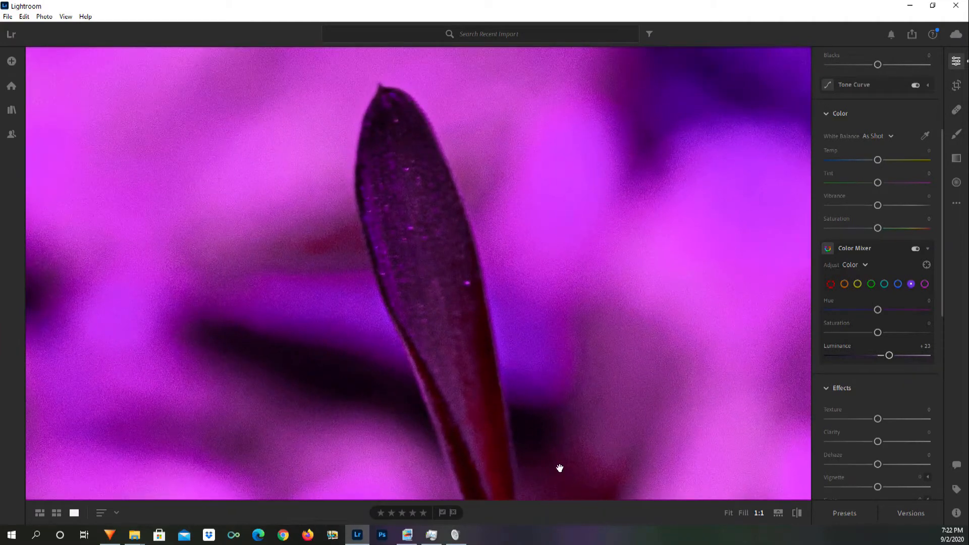
{"action": "left_click", "coordinate": [746, 514]}
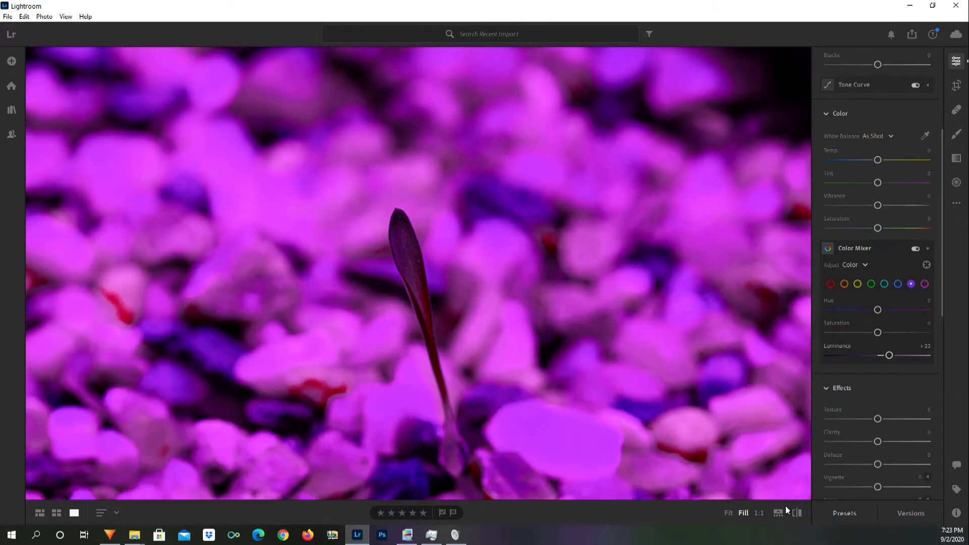
{"action": "left_click", "coordinate": [758, 513]}
{"action": "left_click_drag", "start_coordinate": [241, 234], "coordinate": [485, 420]}
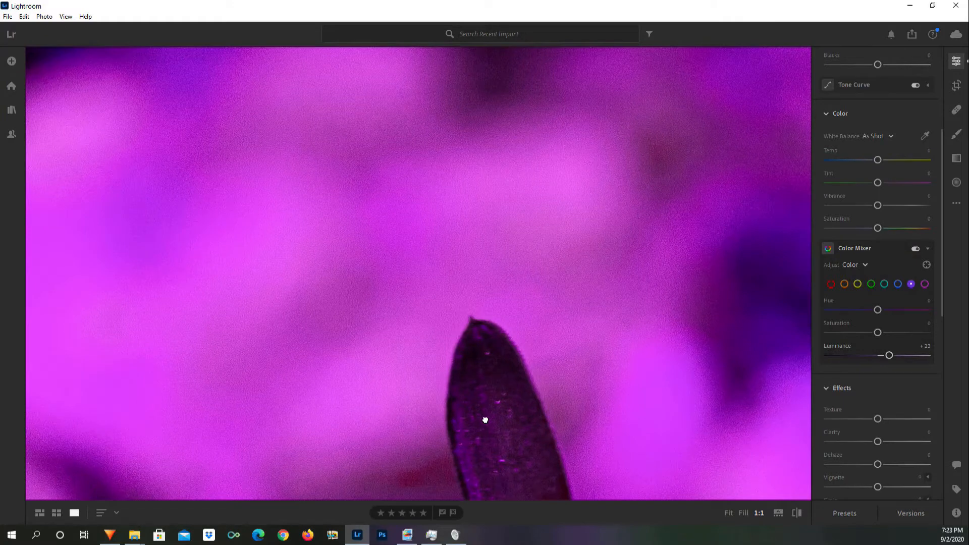
{"action": "left_click_drag", "start_coordinate": [485, 420], "coordinate": [477, 340]}
{"action": "left_click_drag", "start_coordinate": [452, 262], "coordinate": [455, 298]}
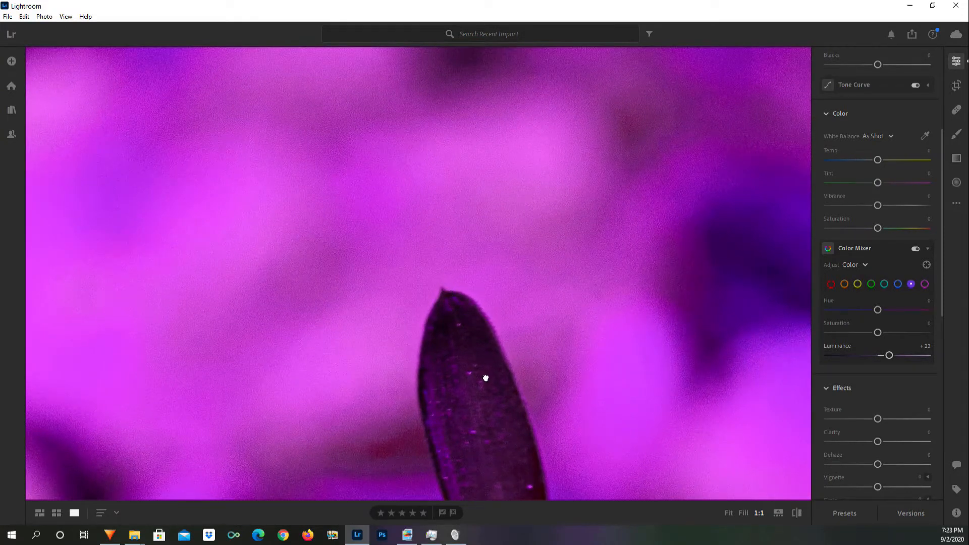
{"action": "left_click_drag", "start_coordinate": [485, 379], "coordinate": [446, 201]}
{"action": "left_click_drag", "start_coordinate": [497, 385], "coordinate": [492, 467]}
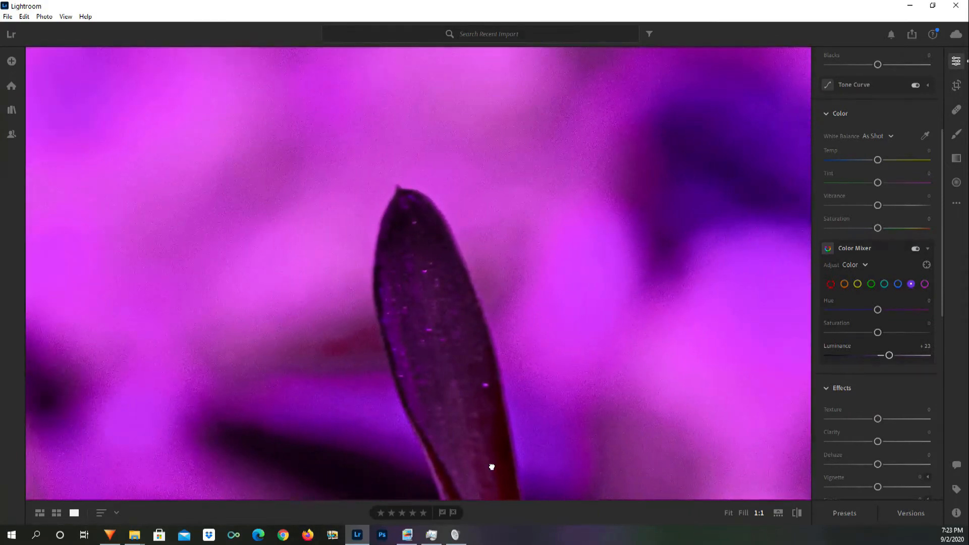
{"action": "mouse_move", "coordinate": [414, 247]}
{"action": "left_mouse_down"}
{"action": "mouse_move", "coordinate": [460, 436]}
{"action": "mouse_move", "coordinate": [424, 260]}
{"action": "left_mouse_up"}
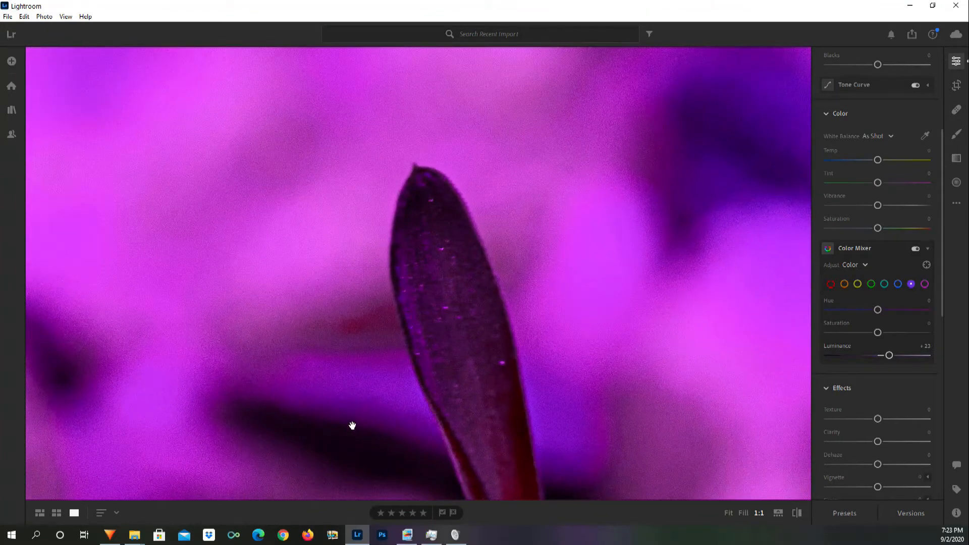
{"action": "left_click_drag", "start_coordinate": [360, 217], "coordinate": [413, 320]}
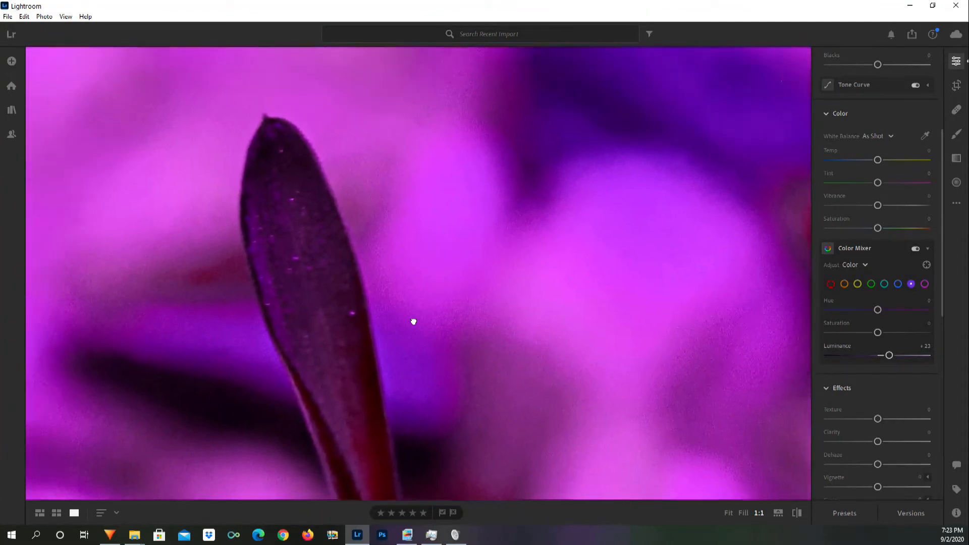
{"action": "left_click", "coordinate": [743, 512]}
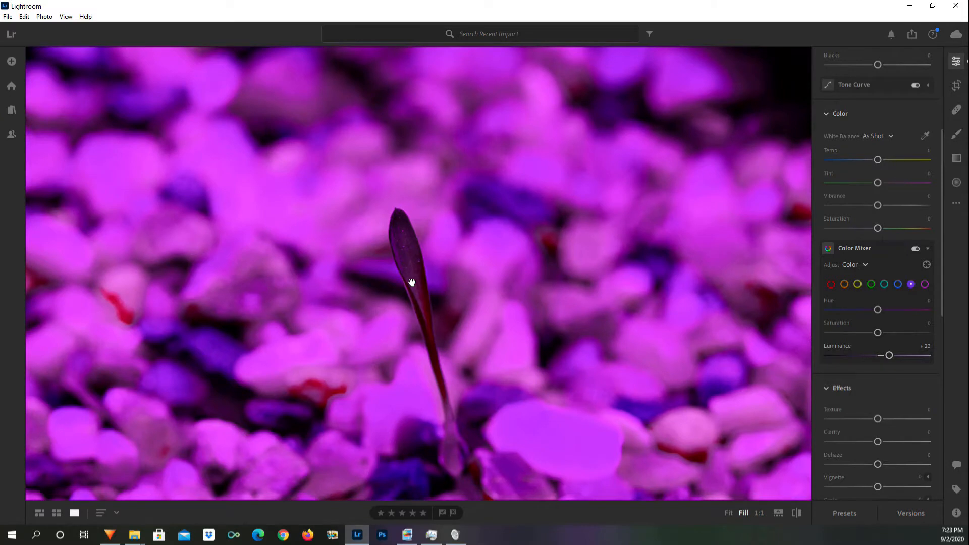
{"action": "left_click_drag", "start_coordinate": [411, 282], "coordinate": [437, 274]}
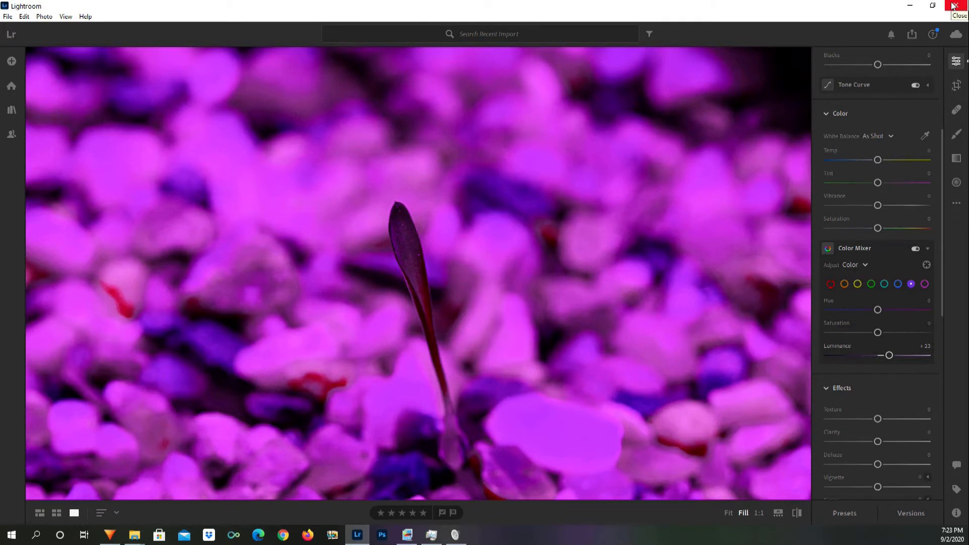
In the Color Mixer, set the purple luminance to -87 and the purple saturation to about -23.
{"action": "left_click_drag", "start_coordinate": [888, 356], "coordinate": [836, 365]}
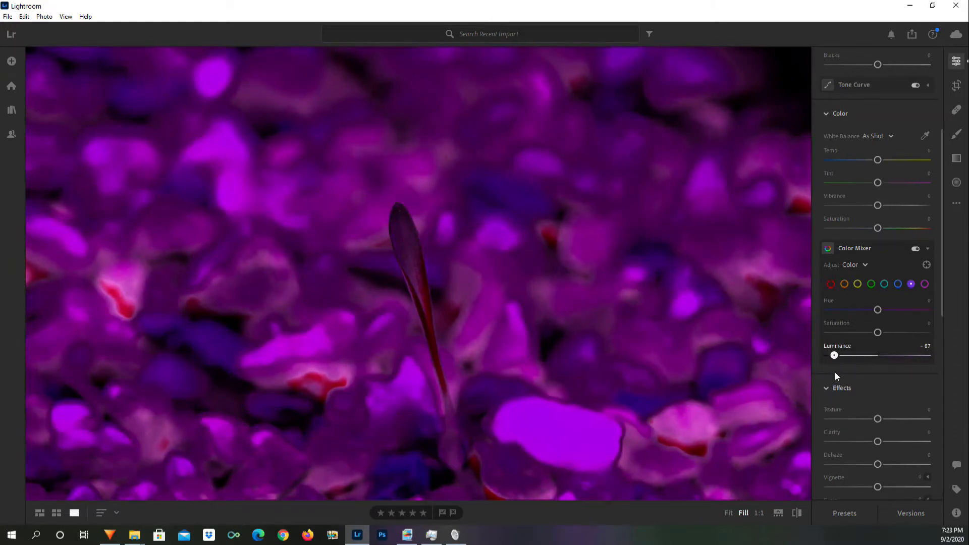
{"action": "left_click_drag", "start_coordinate": [878, 332], "coordinate": [865, 348]}
{"action": "left_click_drag", "start_coordinate": [384, 210], "coordinate": [400, 122]}
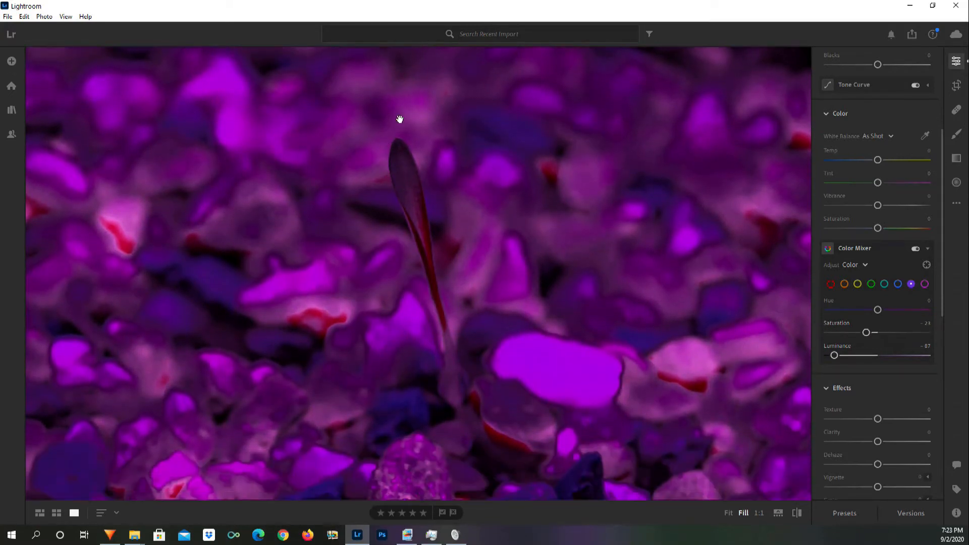
{"action": "left_click_drag", "start_coordinate": [406, 198], "coordinate": [406, 203]}
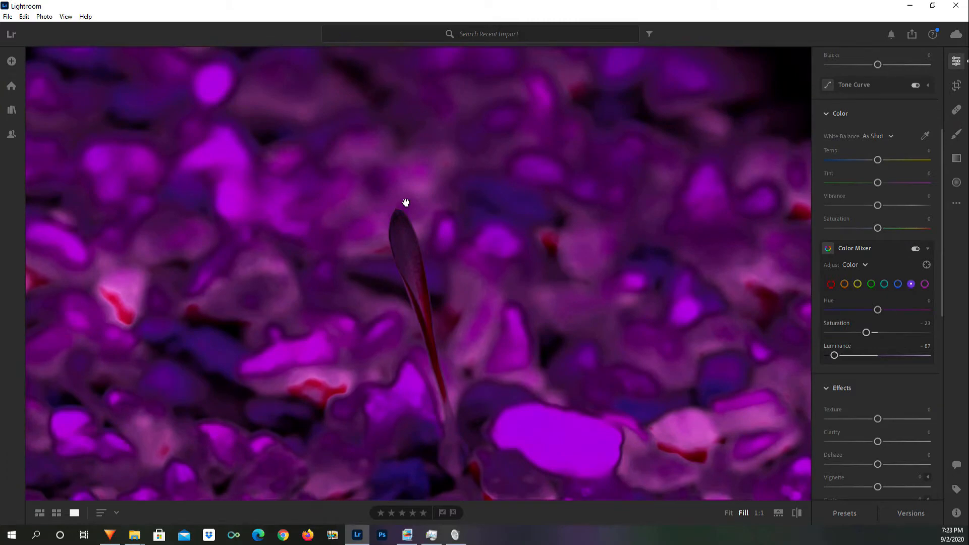
Close Lightroom and position the Photomatix Pro window near the middle of the desktop.
{"action": "left_click", "coordinate": [955, 10]}
{"action": "left_click_drag", "start_coordinate": [545, 7], "coordinate": [659, 29]}
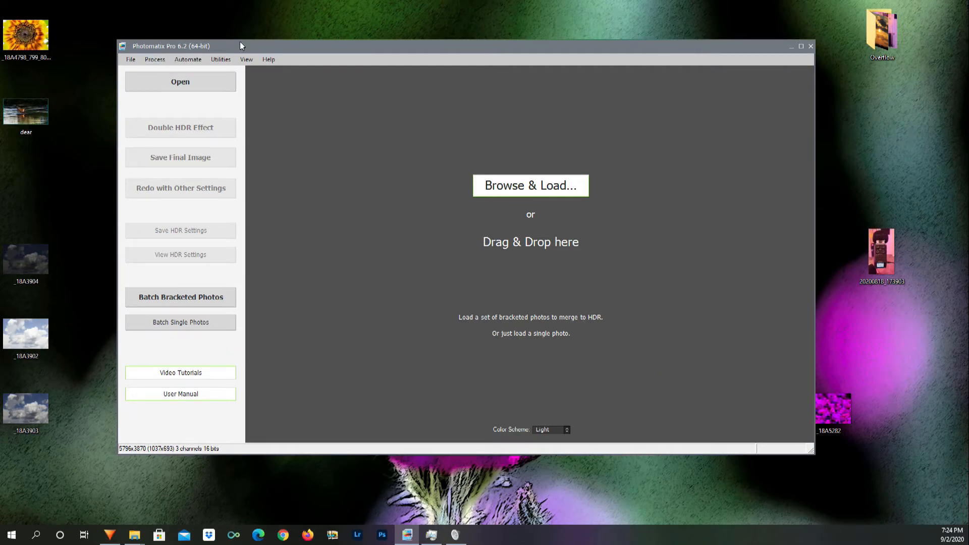
{"action": "left_click_drag", "start_coordinate": [241, 47], "coordinate": [263, 51]}
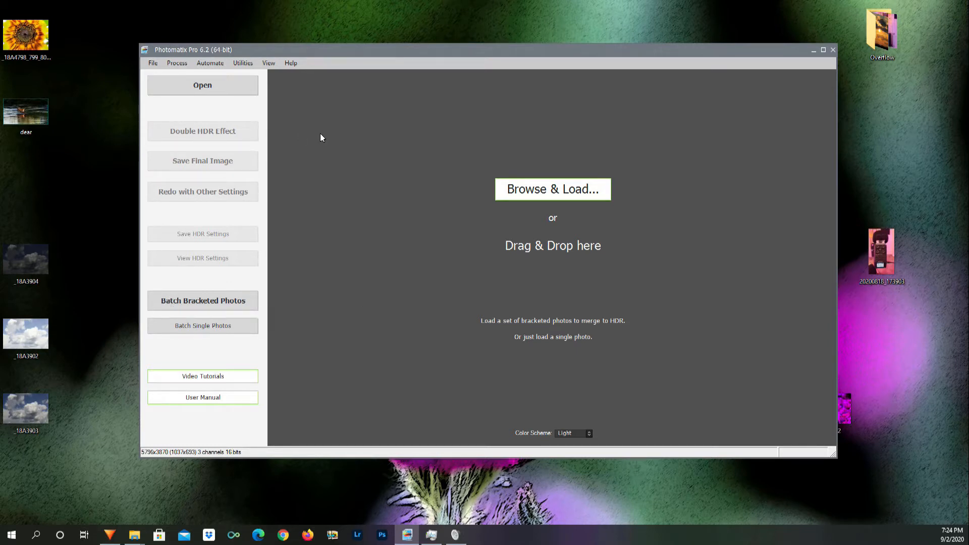
{"action": "left_click_drag", "start_coordinate": [313, 48], "coordinate": [383, 52]}
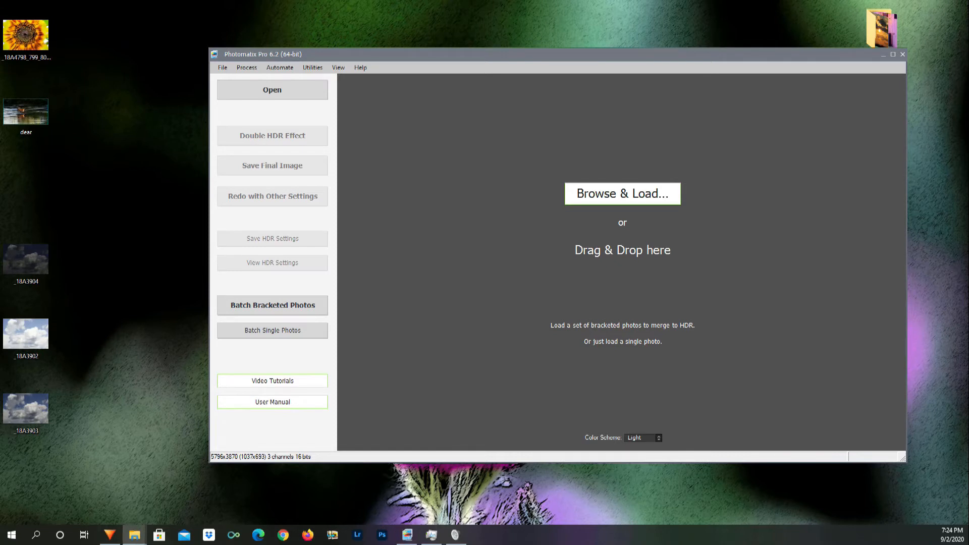
Discard the _18A4773 to _18A4775 selection, load bracketed photos _18A4770 to _18A4772 instead, and continue to the merge options.
{"action": "left_click_drag", "start_coordinate": [448, 271], "coordinate": [471, 420]}
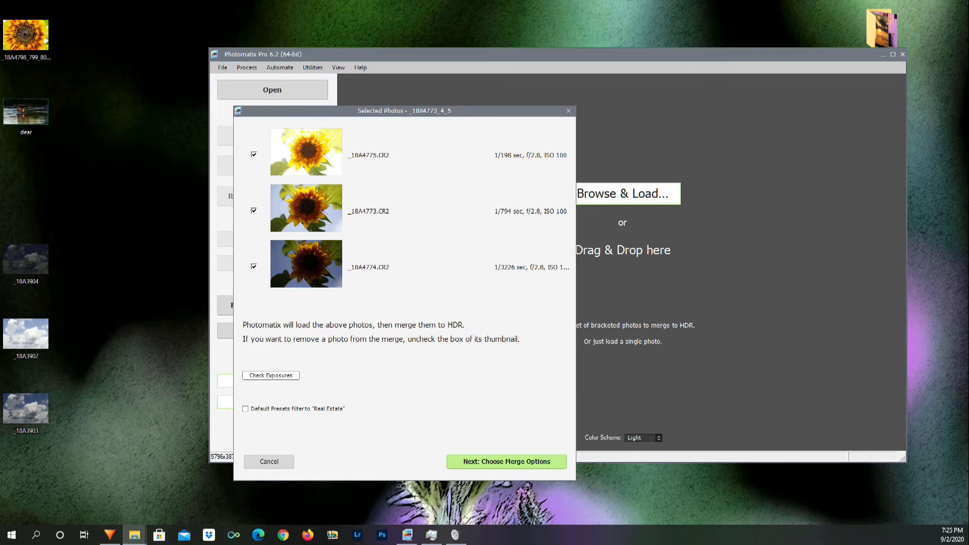
{"action": "left_click", "coordinate": [254, 463]}
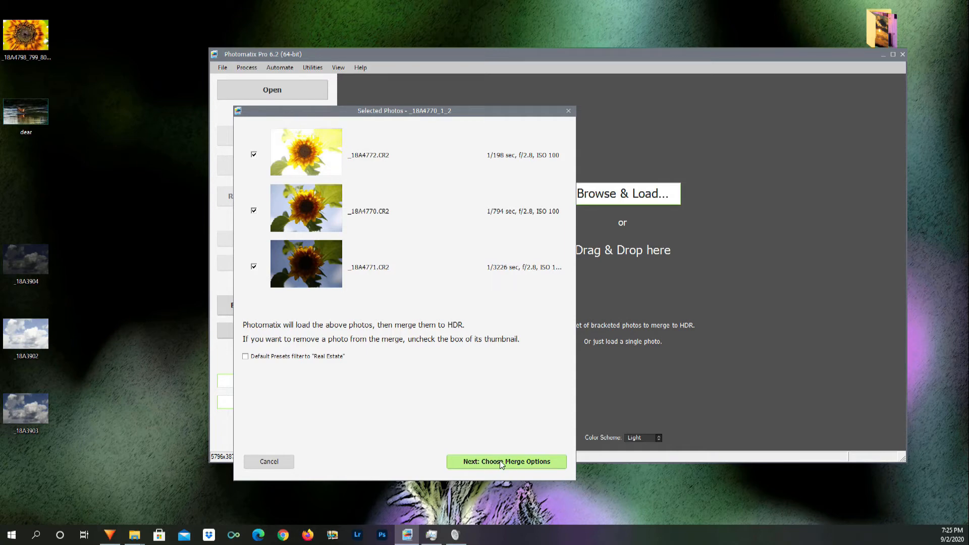
{"action": "left_click", "coordinate": [543, 466]}
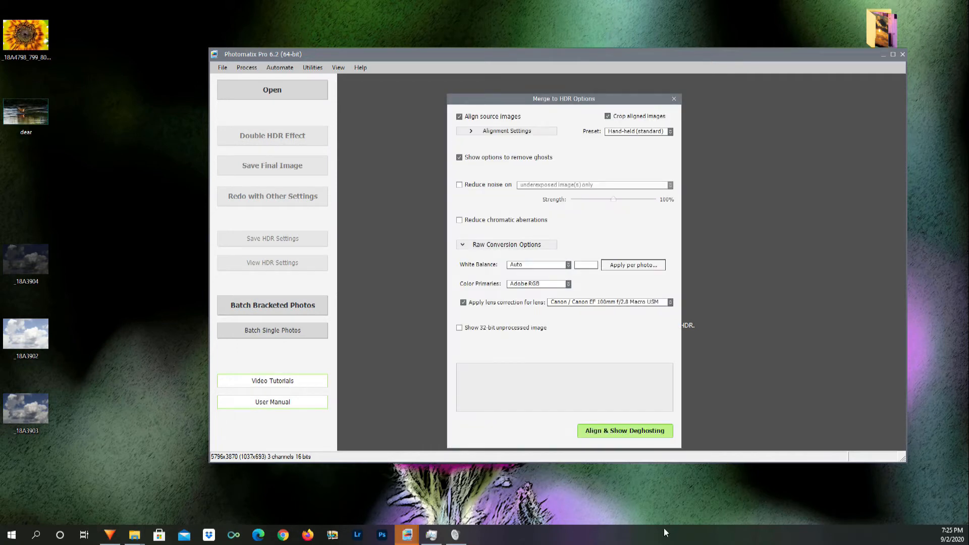
Align the source images with the Hand-held (standard) preset and show the ghost removal options.
{"action": "mouse_move", "coordinate": [521, 121]}
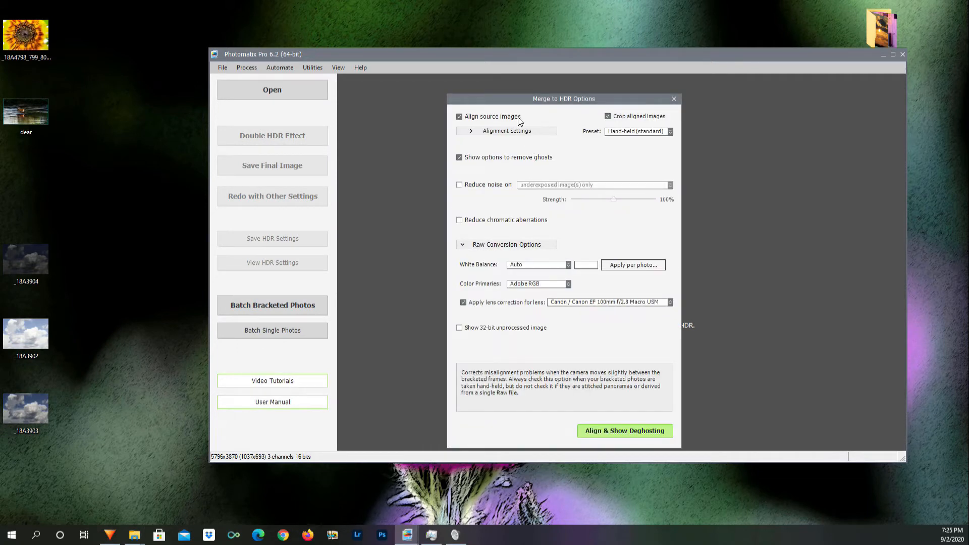
{"action": "mouse_move", "coordinate": [488, 162]}
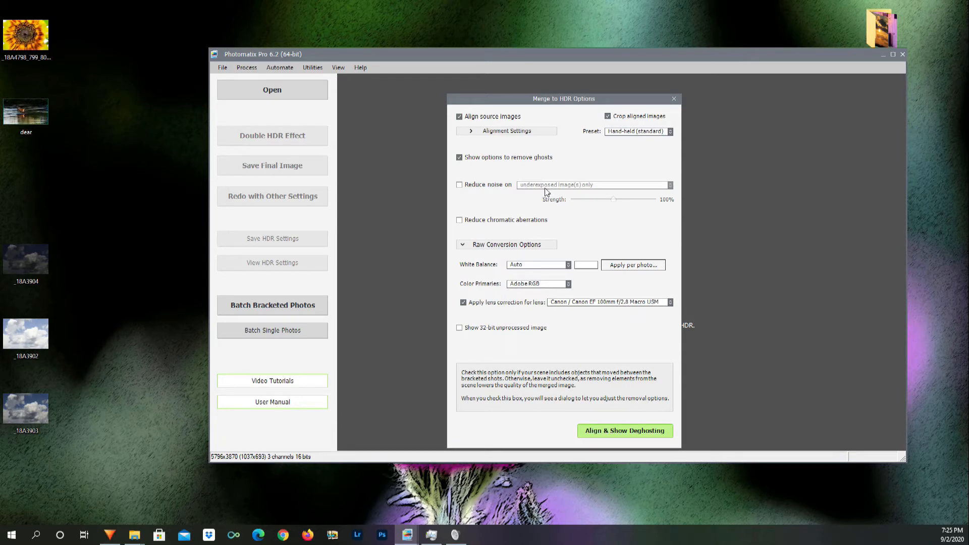
{"action": "left_click", "coordinate": [630, 433]}
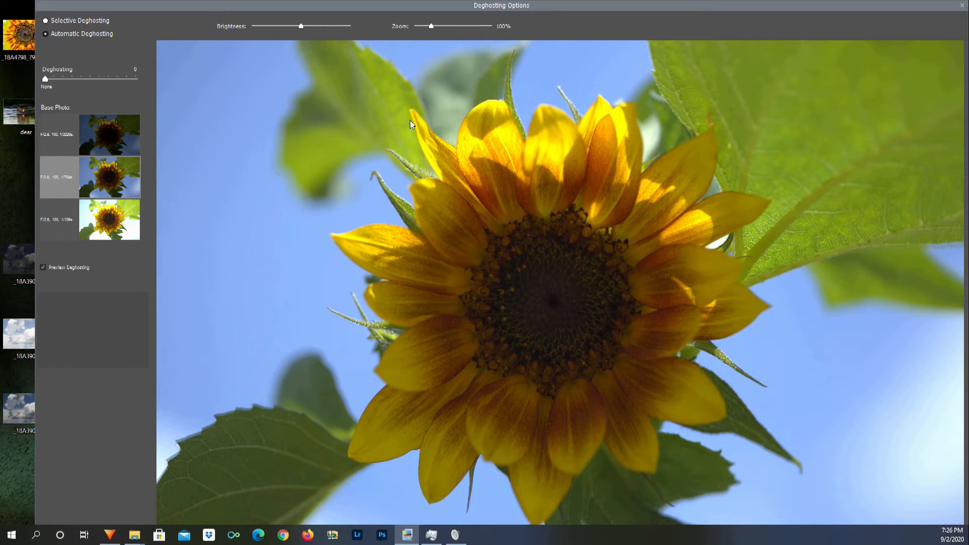
Zoom the deghosting preview out to 75% and lower its brightness slightly.
{"action": "mouse_move", "coordinate": [76, 74]}
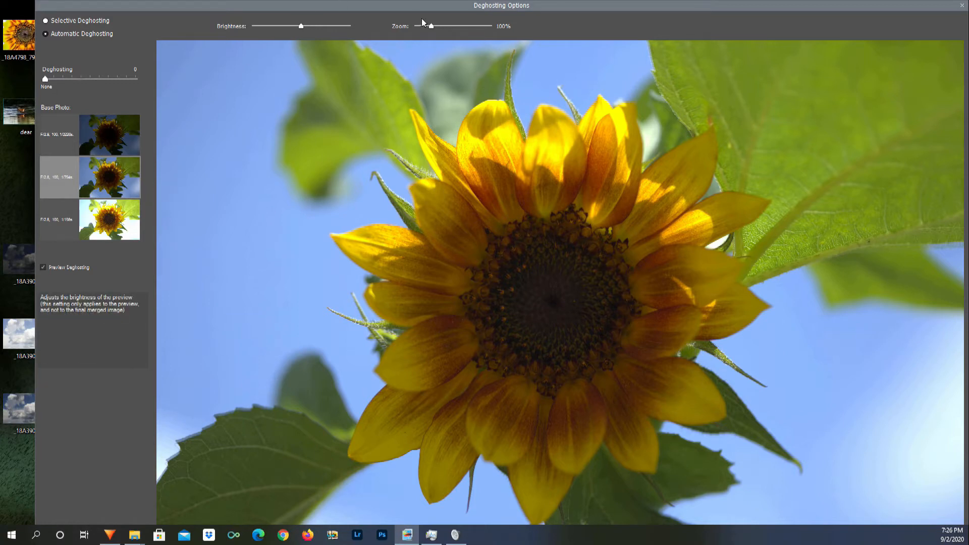
{"action": "left_click_drag", "start_coordinate": [431, 26], "coordinate": [414, 31]}
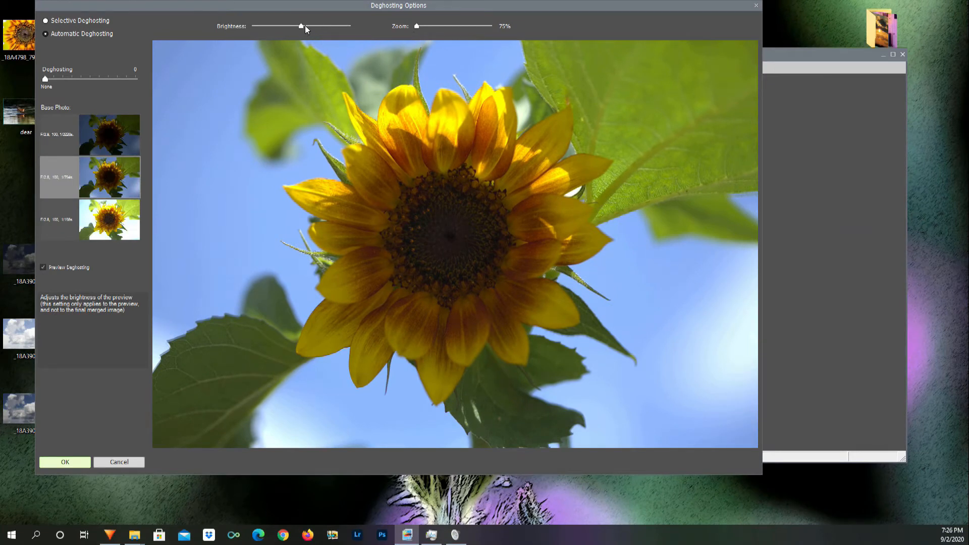
{"action": "mouse_move", "coordinate": [302, 26]}
{"action": "left_mouse_down"}
{"action": "mouse_move", "coordinate": [339, 26]}
{"action": "mouse_move", "coordinate": [284, 31]}
{"action": "mouse_move", "coordinate": [297, 31]}
{"action": "left_mouse_up"}
Try several automatic deghosting strengths between none and strong on the sunflower, ending at 55.
{"action": "left_click_drag", "start_coordinate": [46, 80], "coordinate": [97, 80]}
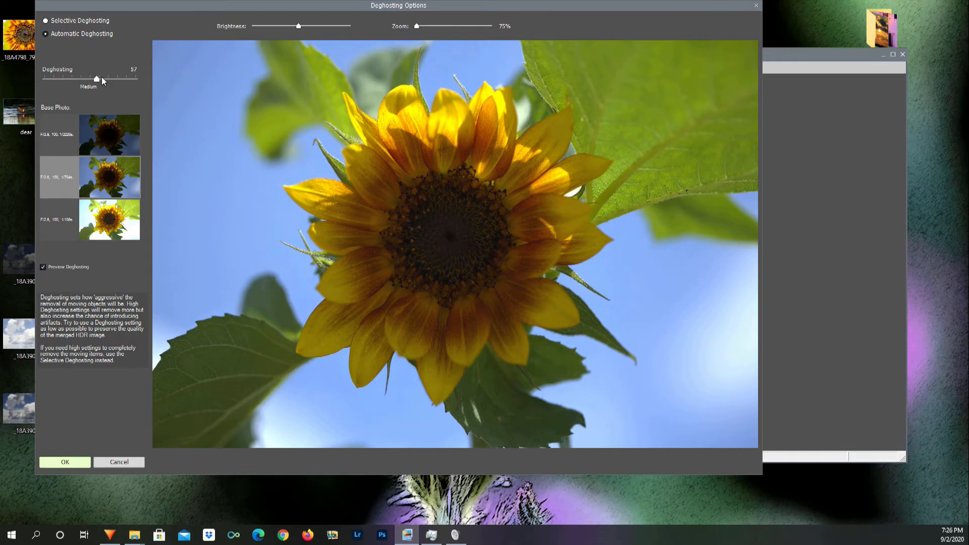
{"action": "left_click_drag", "start_coordinate": [101, 76], "coordinate": [29, 83]}
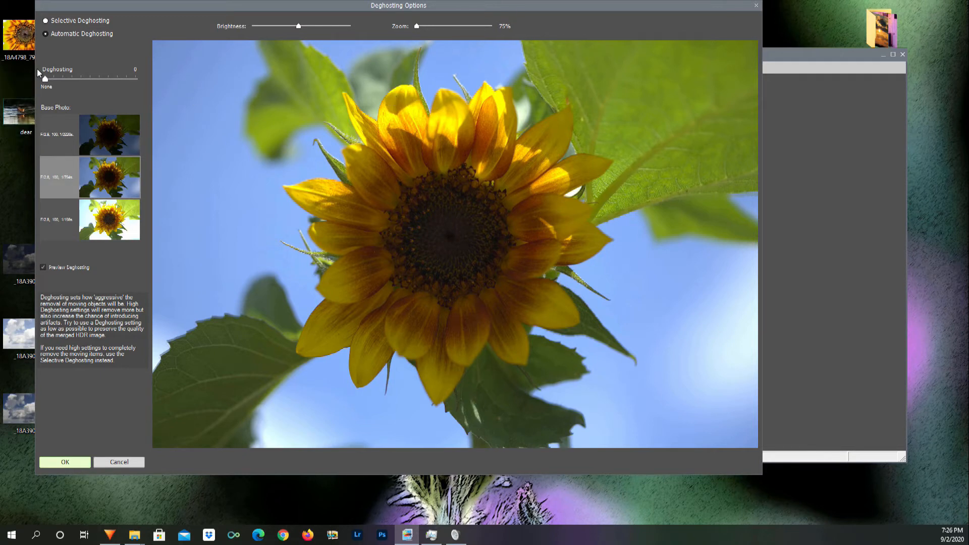
{"action": "left_click_drag", "start_coordinate": [53, 80], "coordinate": [113, 77]}
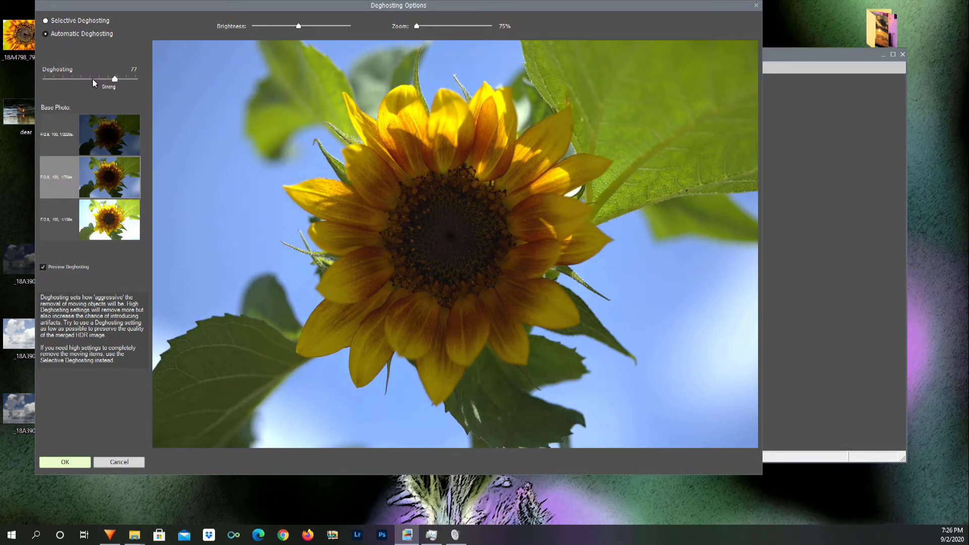
{"action": "mouse_move", "coordinate": [64, 78]}
{"action": "left_mouse_down"}
{"action": "mouse_move", "coordinate": [75, 79]}
{"action": "mouse_move", "coordinate": [45, 80]}
{"action": "mouse_move", "coordinate": [82, 77]}
{"action": "left_mouse_up"}
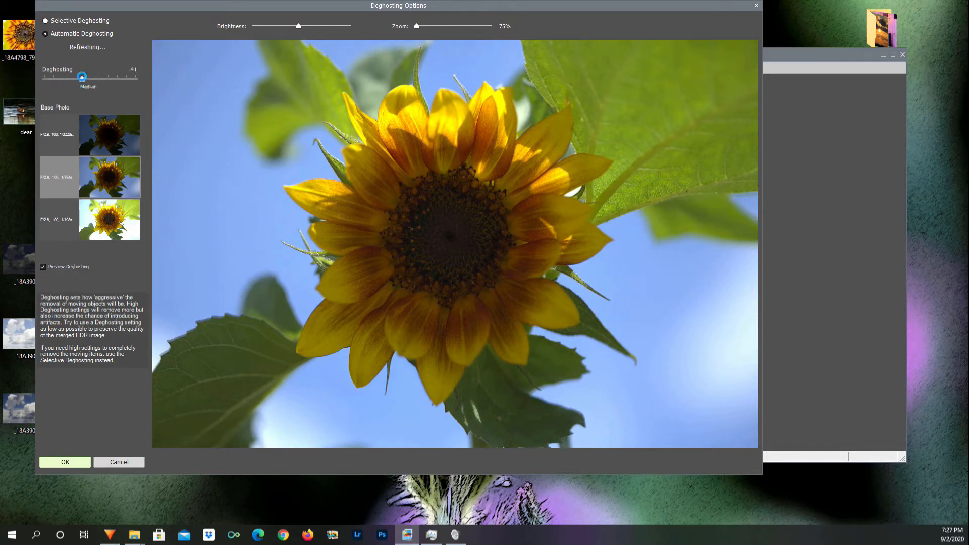
{"action": "left_click", "coordinate": [59, 79]}
{"action": "left_click", "coordinate": [83, 79]}
{"action": "left_click_drag", "start_coordinate": [82, 78], "coordinate": [93, 79]}
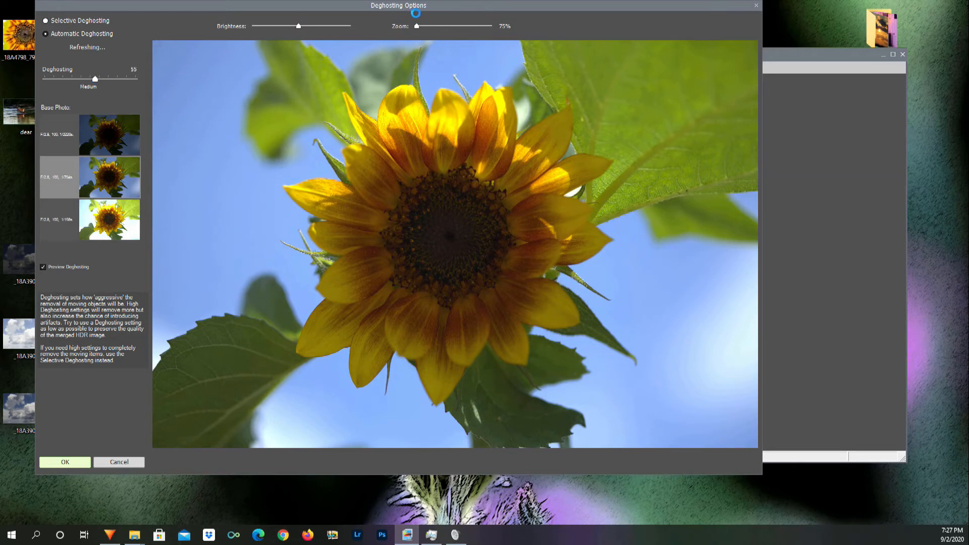
Compare medium and strong automatic deghosting on the sunflower at 126% zoom, and set the strength to 61.
{"action": "left_click_drag", "start_coordinate": [417, 27], "coordinate": [447, 27]}
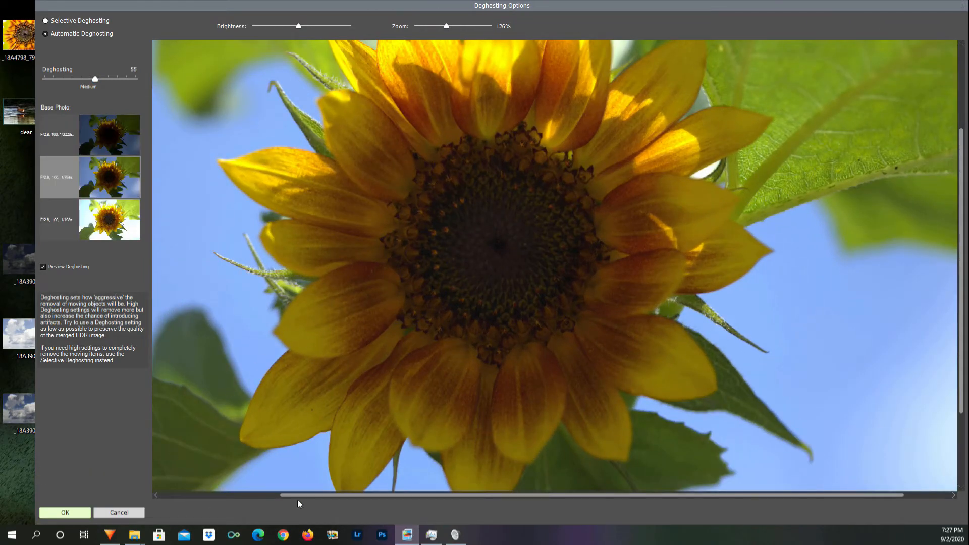
{"action": "left_click_drag", "start_coordinate": [299, 495], "coordinate": [179, 495]}
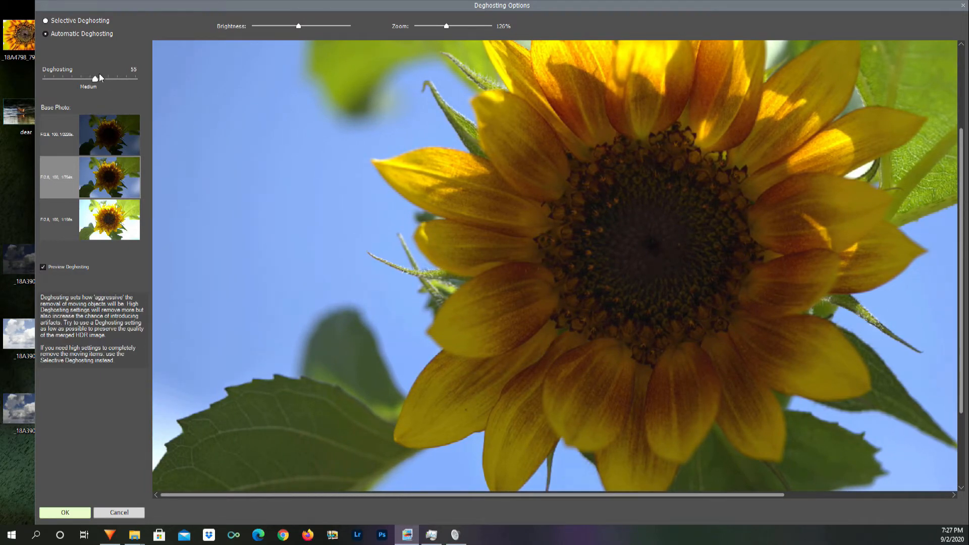
{"action": "left_click_drag", "start_coordinate": [89, 80], "coordinate": [83, 79]}
{"action": "left_click", "coordinate": [106, 79]}
{"action": "mouse_move", "coordinate": [105, 77]}
{"action": "left_mouse_down"}
{"action": "mouse_move", "coordinate": [115, 80]}
{"action": "mouse_move", "coordinate": [103, 79]}
{"action": "left_mouse_up"}
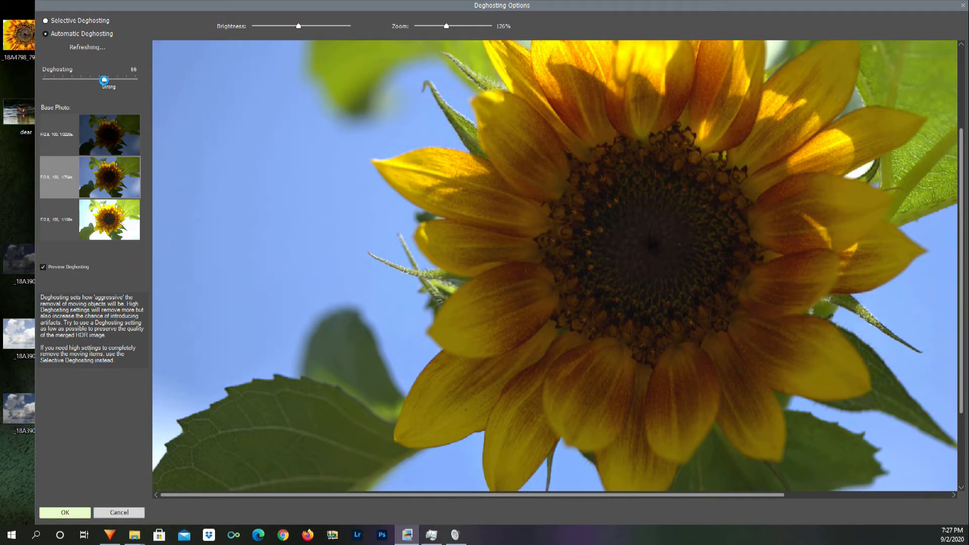
{"action": "left_click_drag", "start_coordinate": [101, 81], "coordinate": [99, 79]}
{"action": "left_click_drag", "start_coordinate": [93, 81], "coordinate": [105, 77]}
{"action": "left_click", "coordinate": [80, 78]}
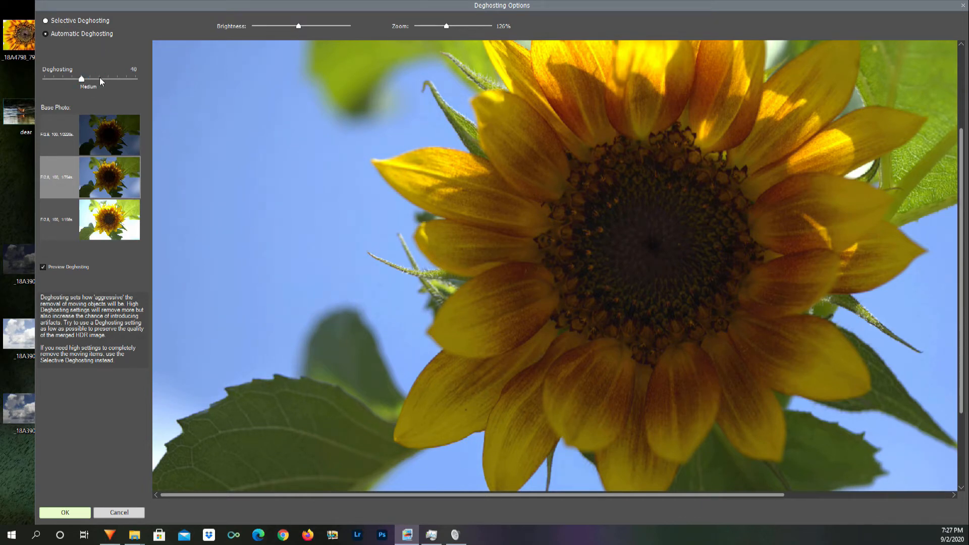
{"action": "left_click", "coordinate": [100, 78]}
{"action": "left_click_drag", "start_coordinate": [721, 496], "coordinate": [832, 496]}
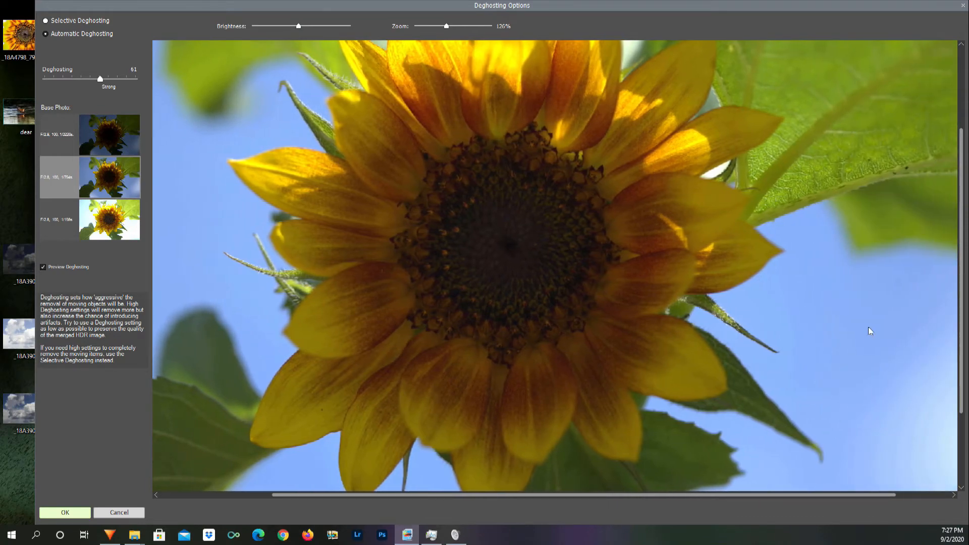
{"action": "scroll", "coordinate": [873, 333], "scroll_direction": "up", "scroll_amount": 3}
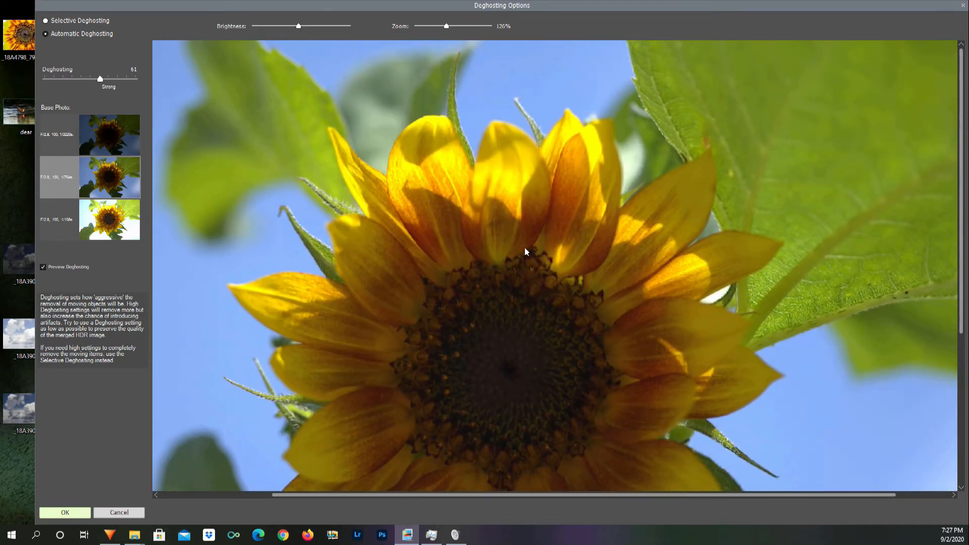
{"action": "scroll", "coordinate": [533, 251], "scroll_direction": "down", "scroll_amount": 6}
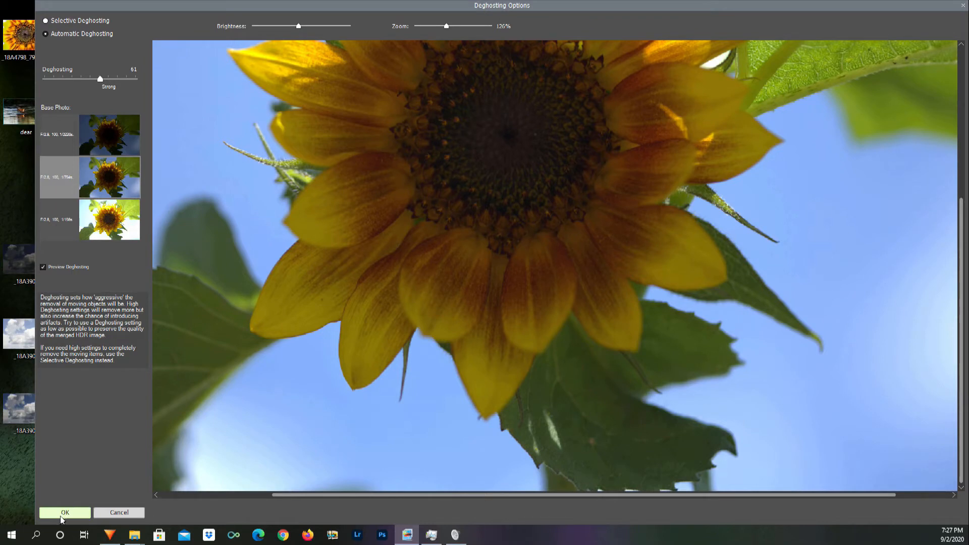
Accept the automatic deghosting settings to merge the photos, and reposition the Adjust & Preview window on the desktop.
{"action": "left_click", "coordinate": [47, 512]}
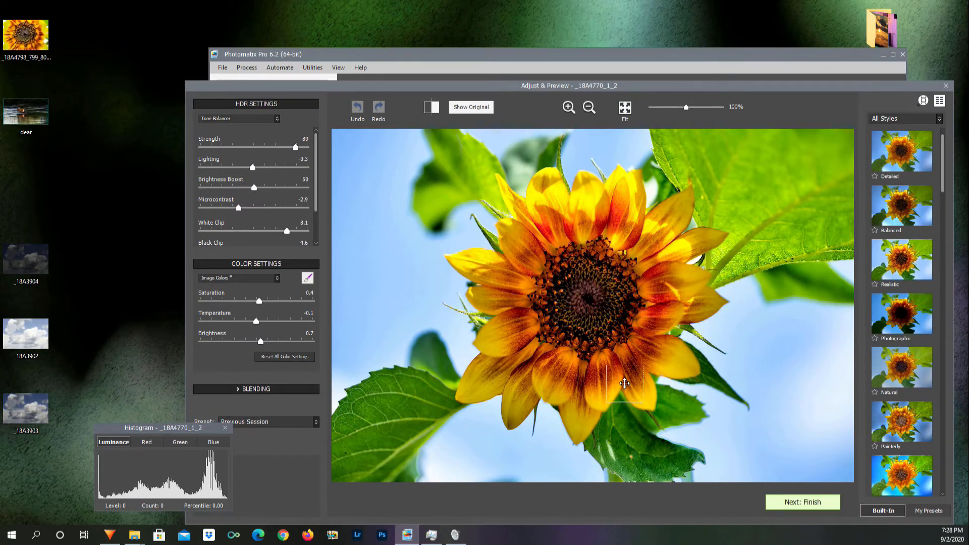
{"action": "left_click_drag", "start_coordinate": [632, 87], "coordinate": [535, 56]}
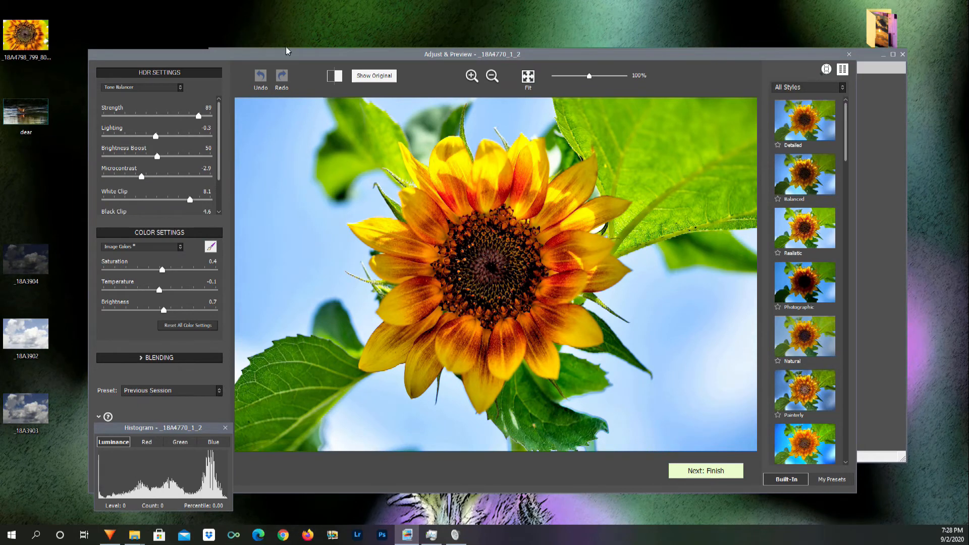
Try the Natural, Painterly, Painterly 2, Painterly 3 and Painterly 5 presets on the sunflower.
{"action": "left_click", "coordinate": [813, 355]}
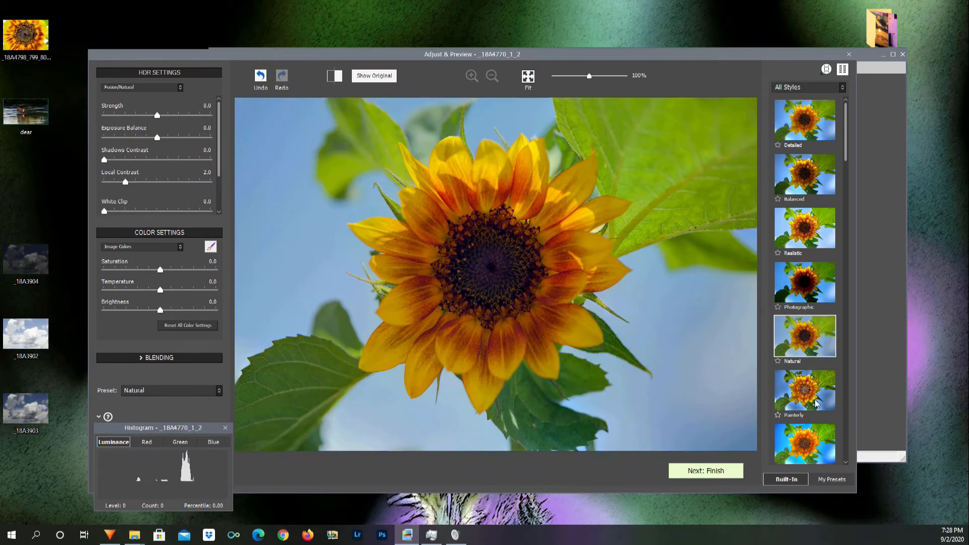
{"action": "left_click", "coordinate": [817, 399]}
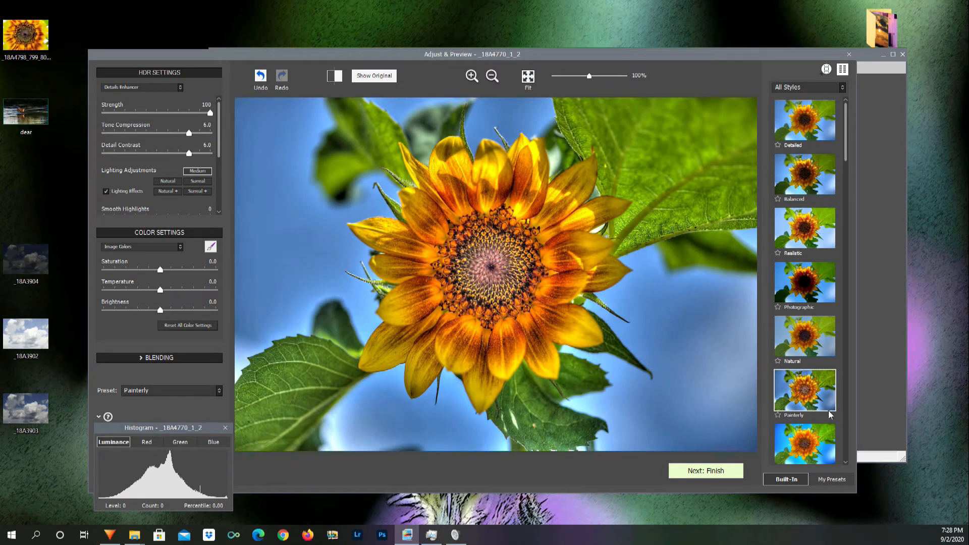
{"action": "left_click", "coordinate": [812, 449]}
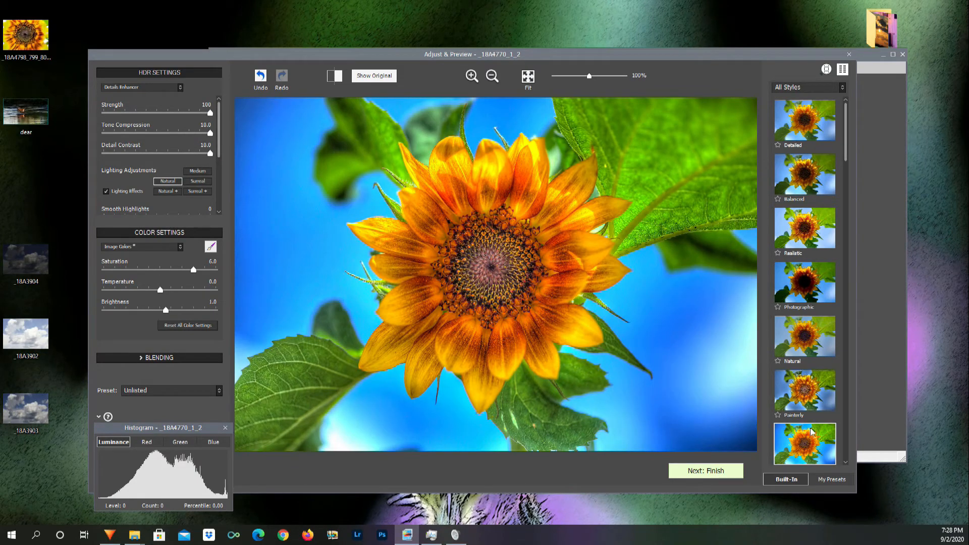
{"action": "scroll", "coordinate": [852, 399], "scroll_direction": "down", "scroll_amount": 1}
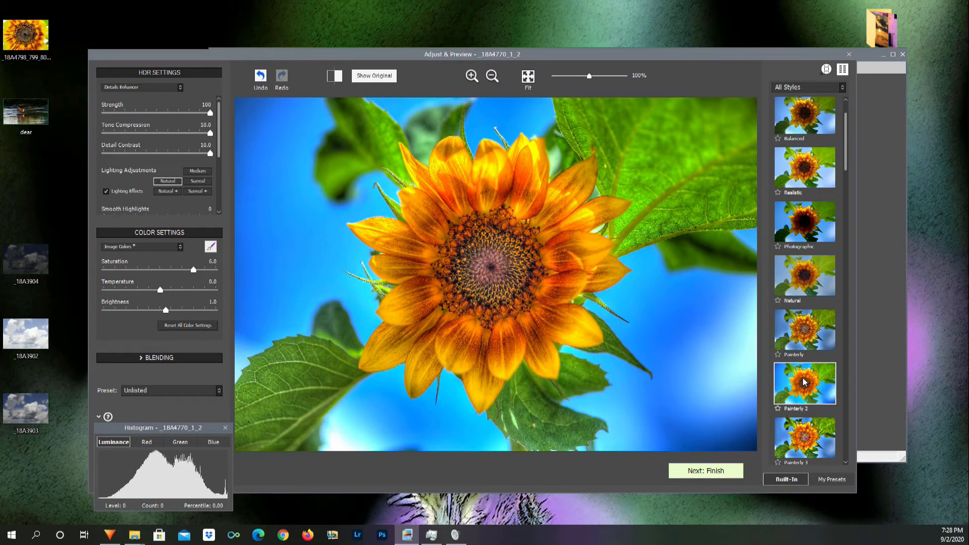
{"action": "left_click", "coordinate": [809, 445]}
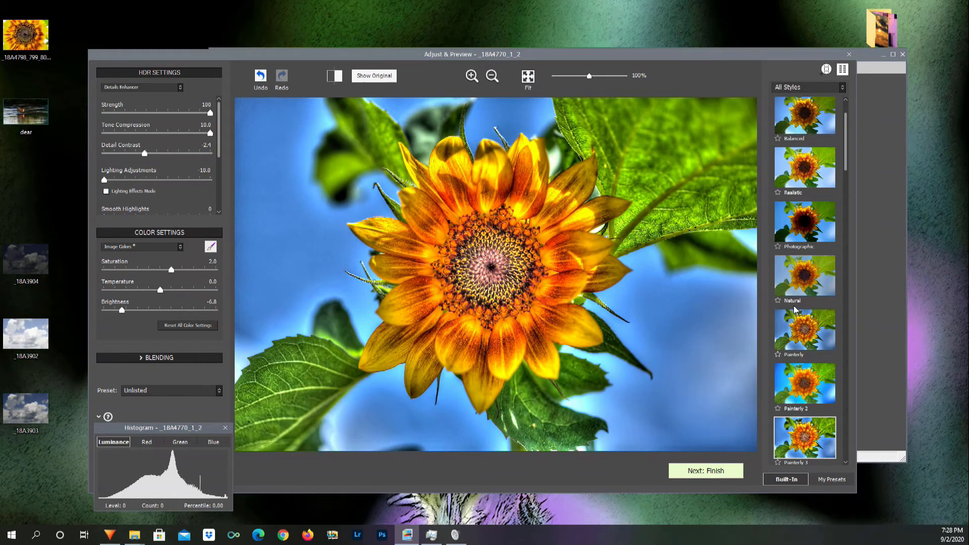
{"action": "left_click", "coordinate": [808, 429]}
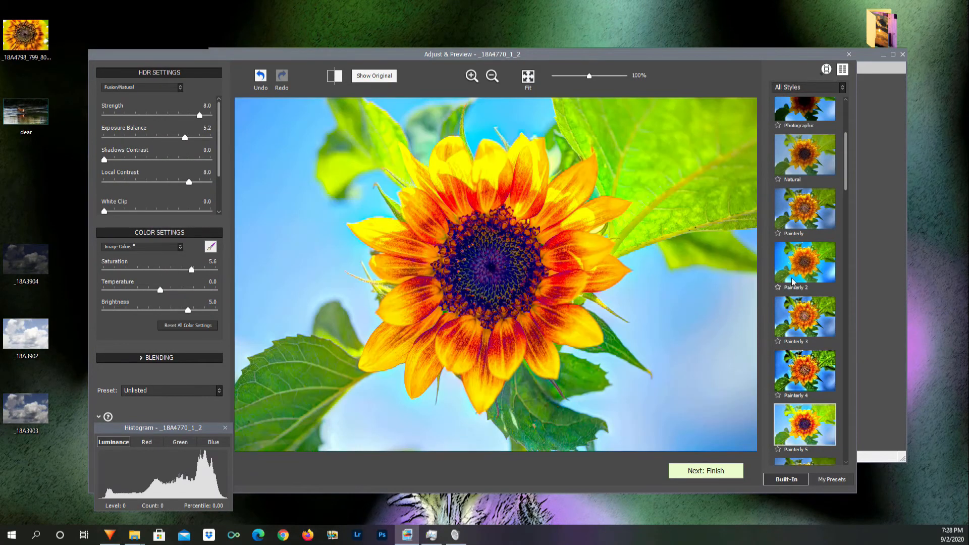
Try the Detailed, Realistic, Natural and Photographic presets on the sunflower.
{"action": "scroll", "coordinate": [790, 277], "scroll_direction": "up", "scroll_amount": 3}
{"action": "left_click", "coordinate": [802, 156]}
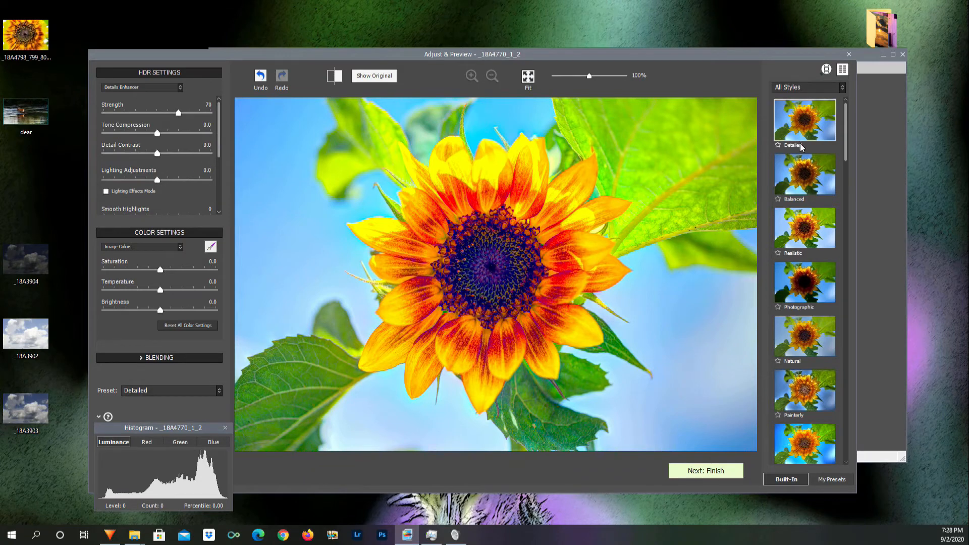
{"action": "left_click", "coordinate": [804, 220]}
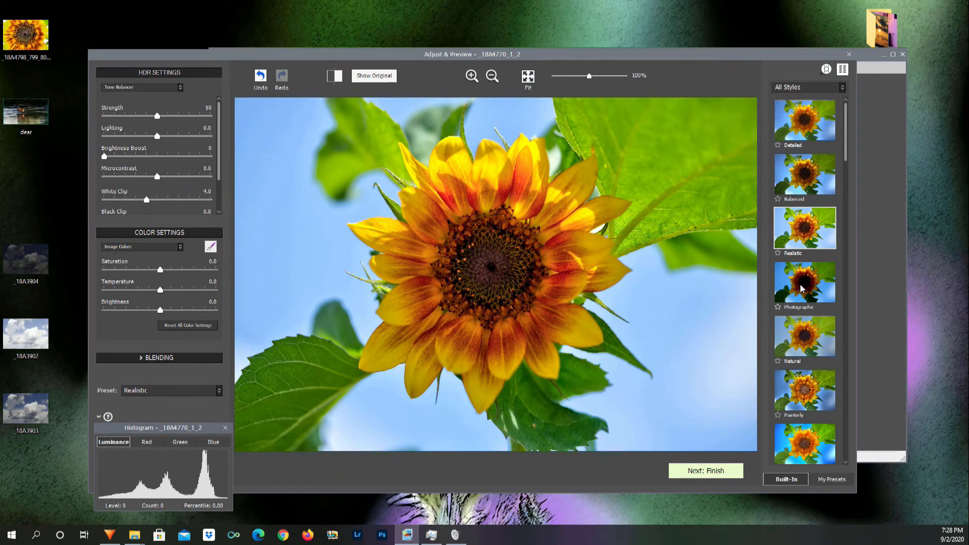
{"action": "left_click", "coordinate": [813, 344]}
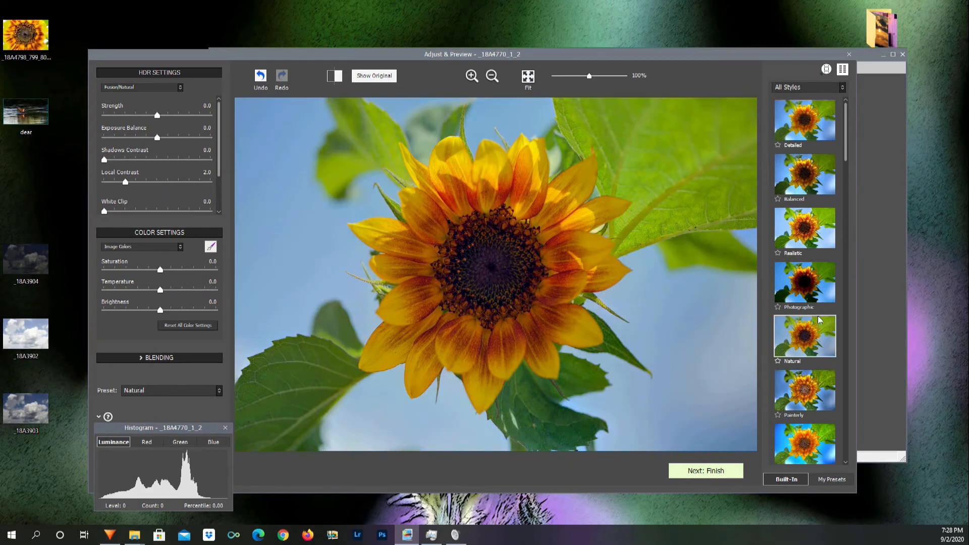
{"action": "left_click", "coordinate": [819, 284]}
Try the Creative, Creative 2, Creative 3 and Grunge presets on the sunflower.
{"action": "scroll", "coordinate": [810, 371], "scroll_direction": "down", "scroll_amount": 3}
{"action": "scroll", "coordinate": [808, 370], "scroll_direction": "down", "scroll_amount": 10}
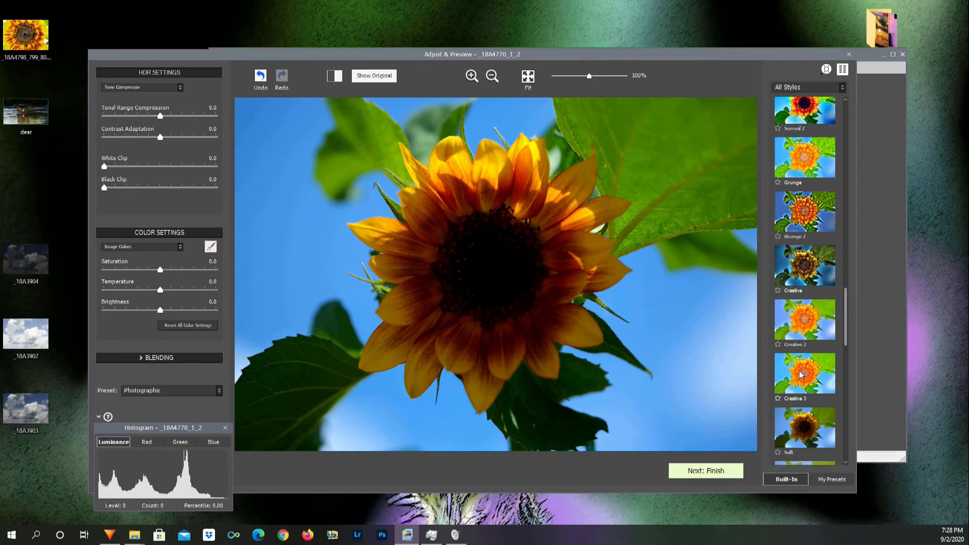
{"action": "left_click", "coordinate": [804, 338]}
{"action": "left_click", "coordinate": [816, 286]}
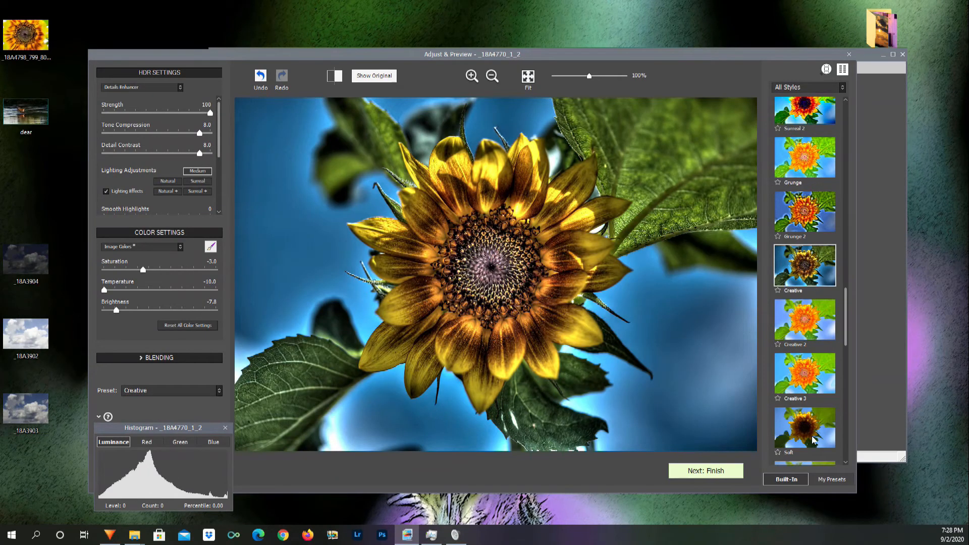
{"action": "left_click", "coordinate": [812, 388]}
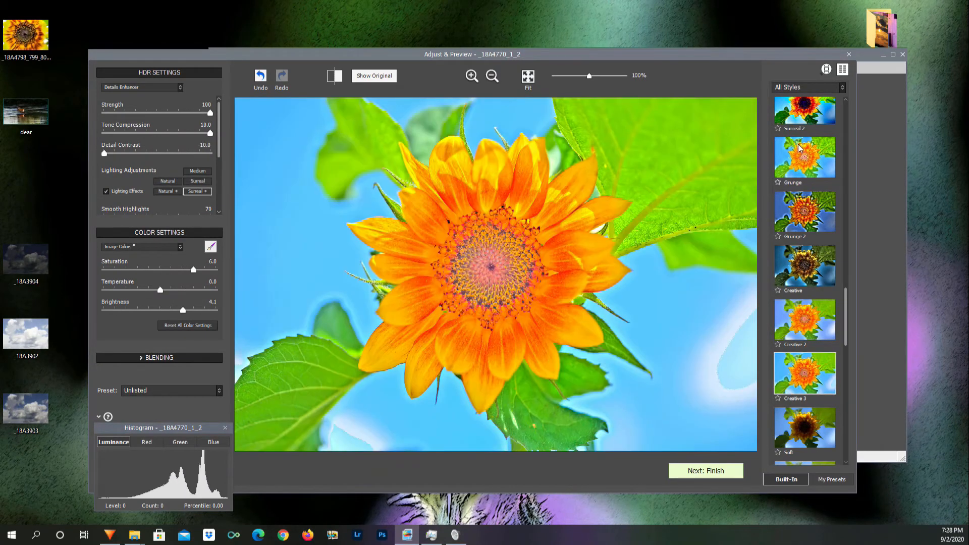
{"action": "left_click", "coordinate": [802, 151]}
Try the Smooth 3, B&W Artistic and B&W Realistic presets on the sunflower.
{"action": "scroll", "coordinate": [806, 355], "scroll_direction": "down", "scroll_amount": 3}
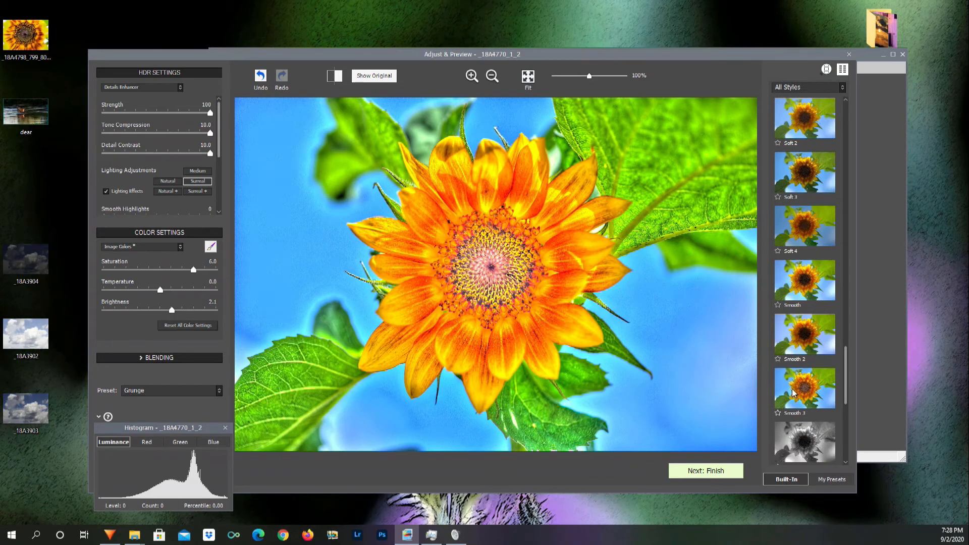
{"action": "left_click", "coordinate": [796, 393]}
{"action": "scroll", "coordinate": [809, 396], "scroll_direction": "down", "scroll_amount": 5}
{"action": "scroll", "coordinate": [811, 396], "scroll_direction": "down", "scroll_amount": 1}
{"action": "left_click", "coordinate": [811, 390]}
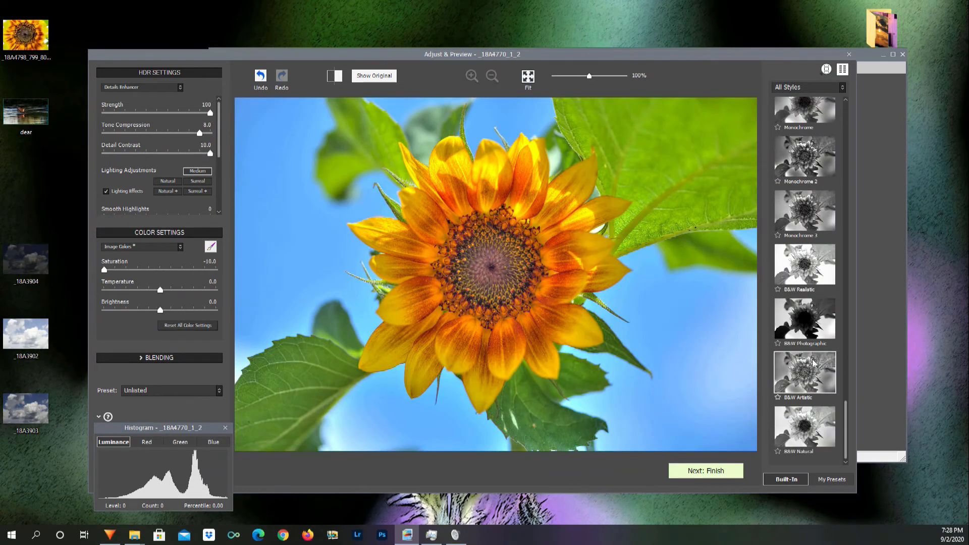
{"action": "left_click", "coordinate": [823, 272]}
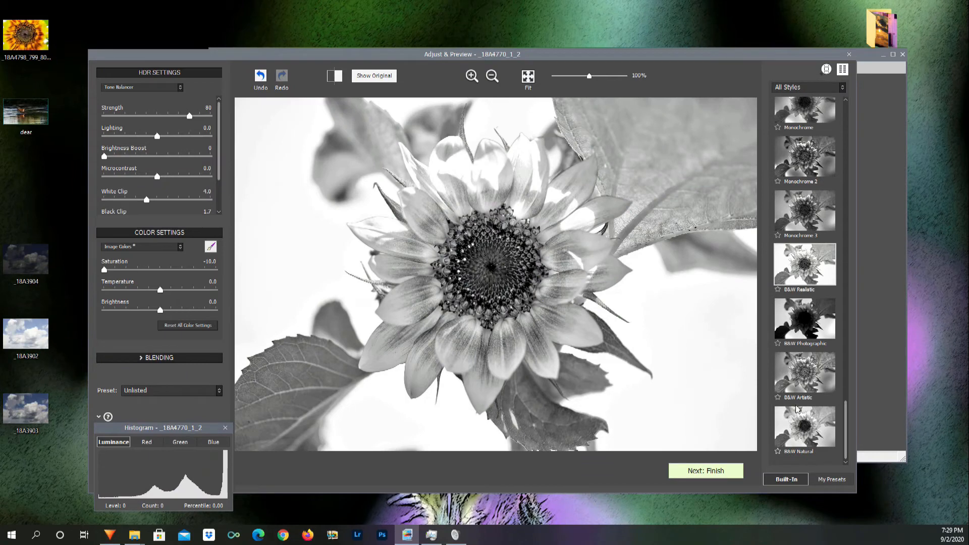
Try the Grunge, Surreal 2 and Surreal presets on the sunflower.
{"action": "scroll", "coordinate": [800, 409], "scroll_direction": "up", "scroll_amount": 5}
{"action": "scroll", "coordinate": [818, 387], "scroll_direction": "up", "scroll_amount": 8}
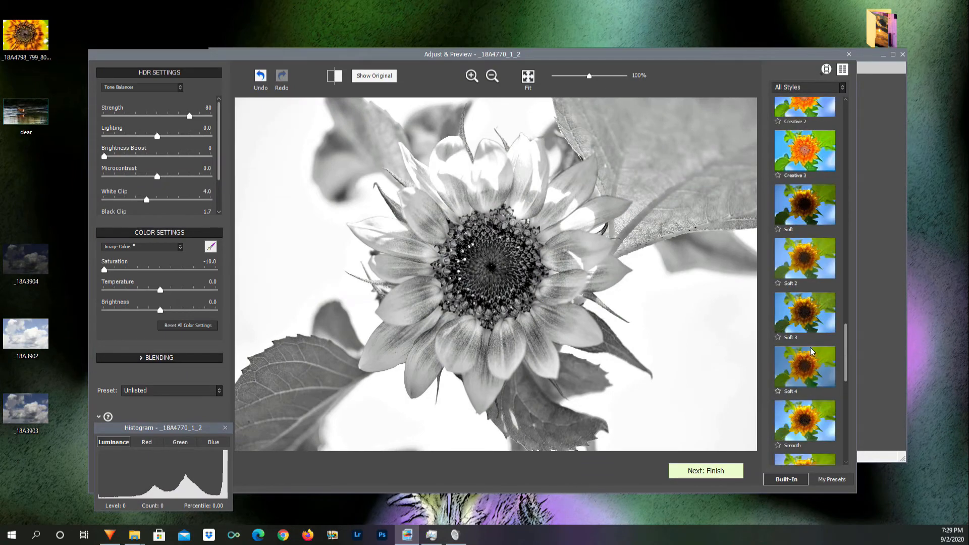
{"action": "left_click", "coordinate": [812, 228]}
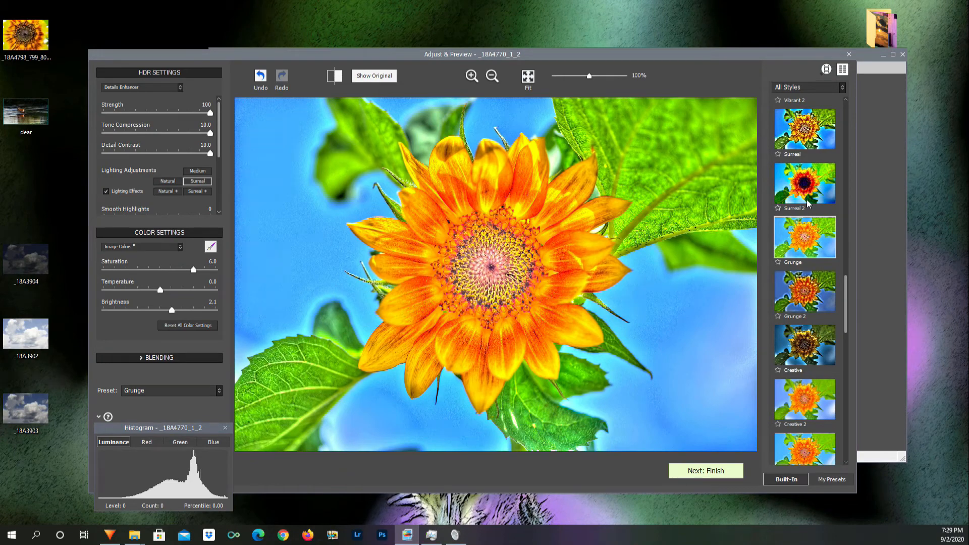
{"action": "left_click", "coordinate": [808, 203]}
{"action": "scroll", "coordinate": [819, 255], "scroll_direction": "up", "scroll_amount": 2}
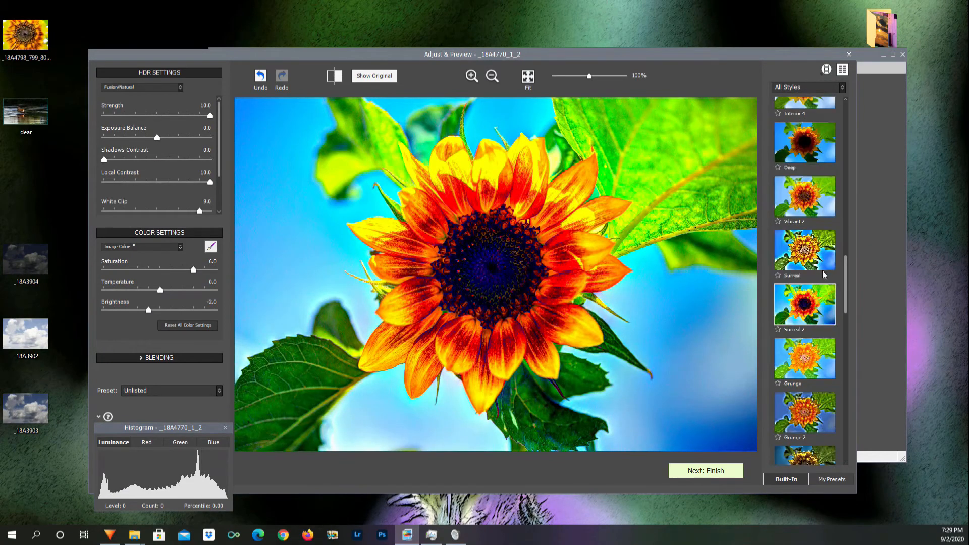
{"action": "left_click", "coordinate": [820, 255]}
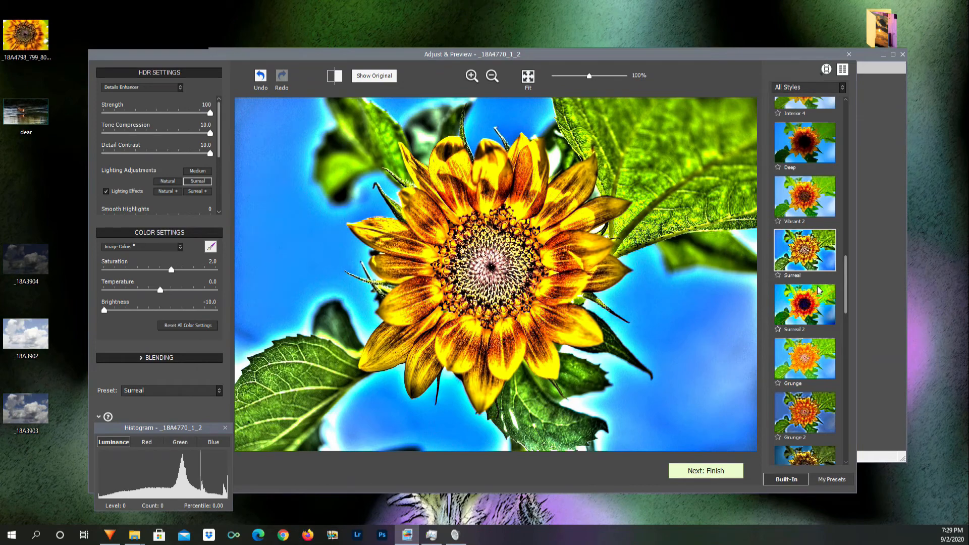
Try the Interior 3 and Vibrant presets on the sunflower.
{"action": "scroll", "coordinate": [822, 263], "scroll_direction": "up", "scroll_amount": 2}
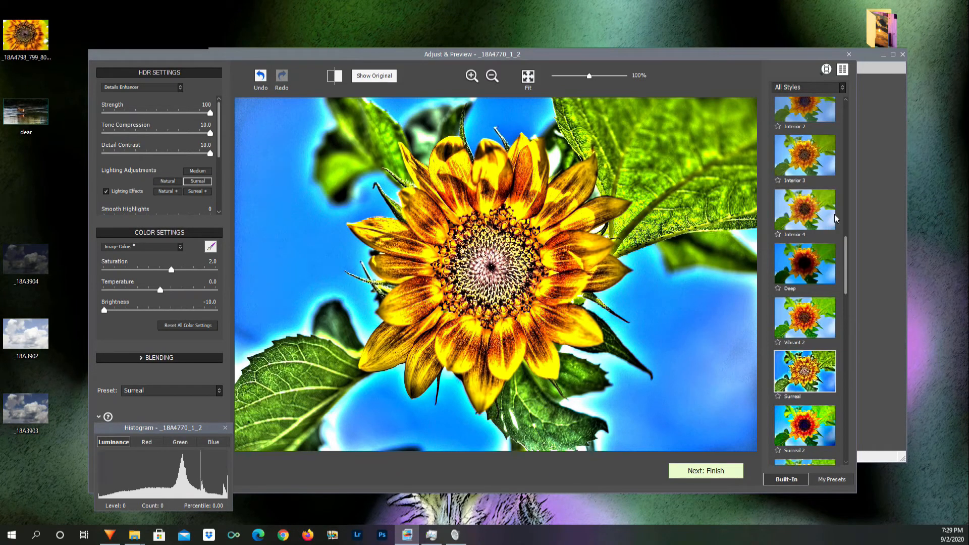
{"action": "left_click", "coordinate": [807, 210]}
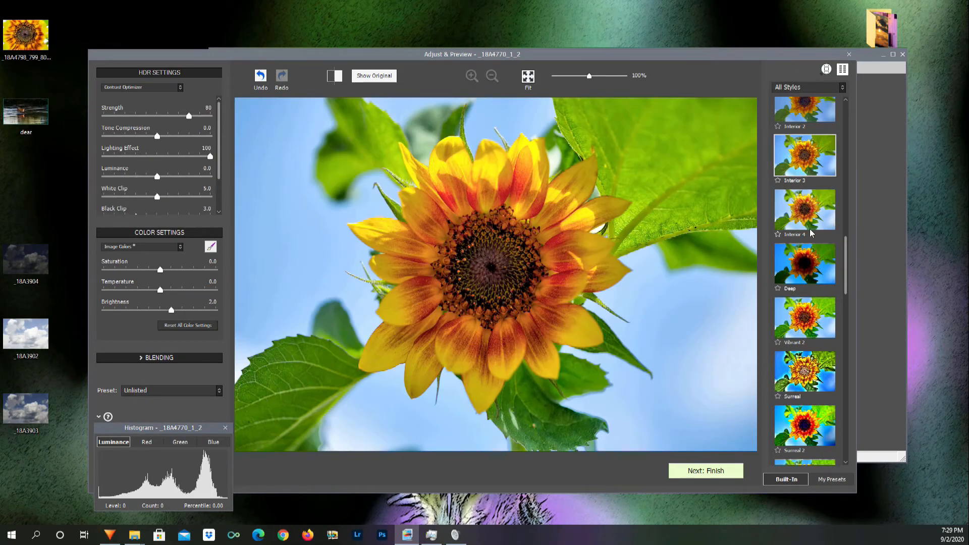
{"action": "scroll", "coordinate": [808, 237], "scroll_direction": "up", "scroll_amount": 3}
{"action": "scroll", "coordinate": [792, 213], "scroll_direction": "up", "scroll_amount": 4}
{"action": "left_click", "coordinate": [799, 269]}
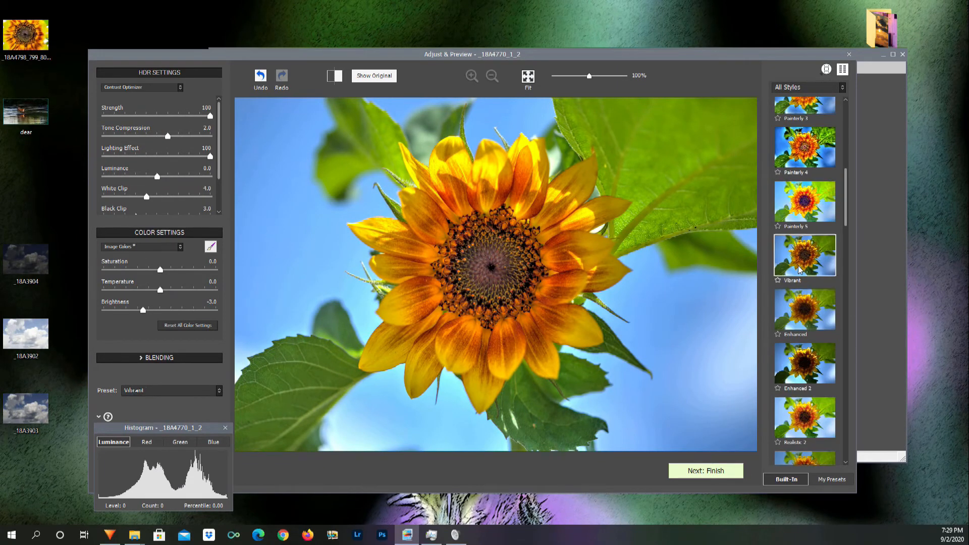
Compare the Painterly 5, Painterly 4 and Painterly presets, and apply Painterly 2 to the sunflower.
{"action": "left_click", "coordinate": [807, 215]}
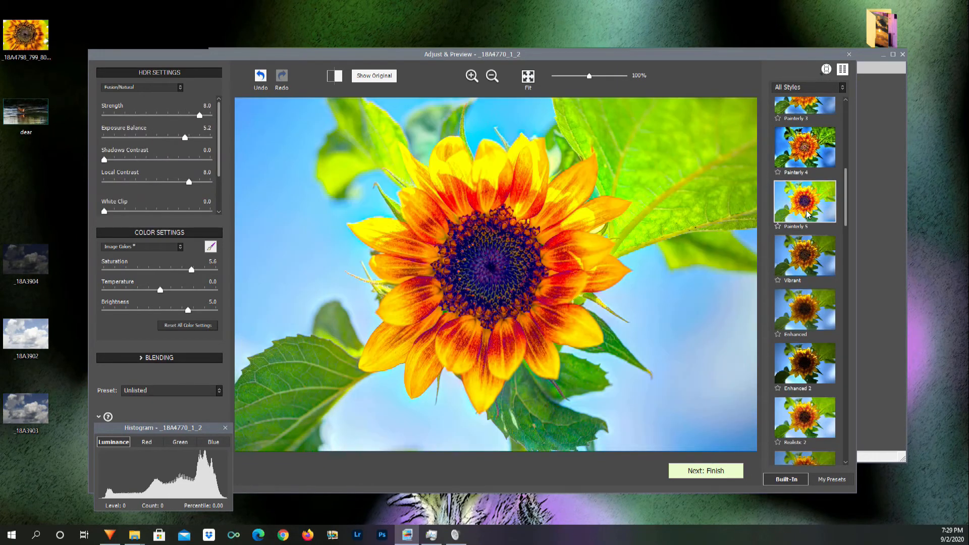
{"action": "left_click", "coordinate": [807, 170]}
{"action": "scroll", "coordinate": [788, 170], "scroll_direction": "up", "scroll_amount": 2}
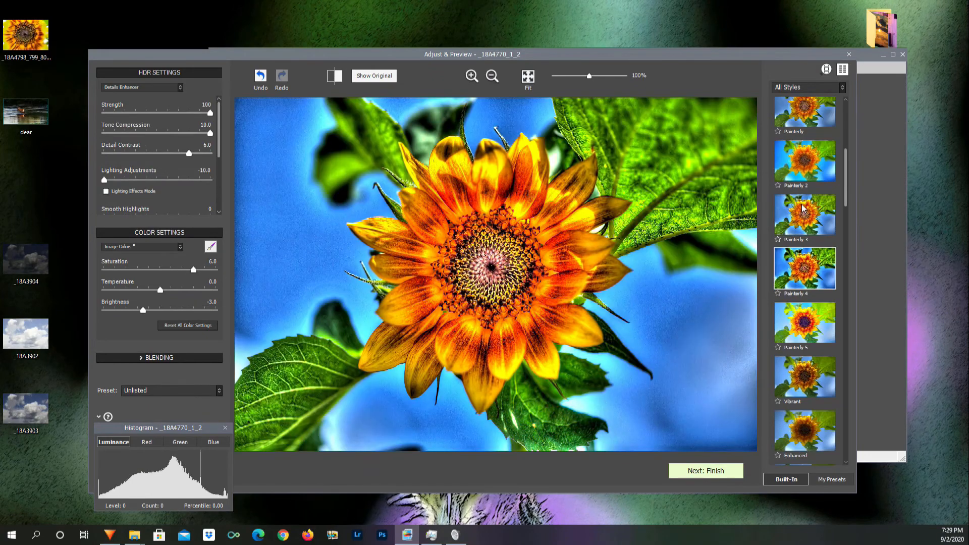
{"action": "left_click", "coordinate": [808, 174]}
{"action": "left_click", "coordinate": [809, 120]}
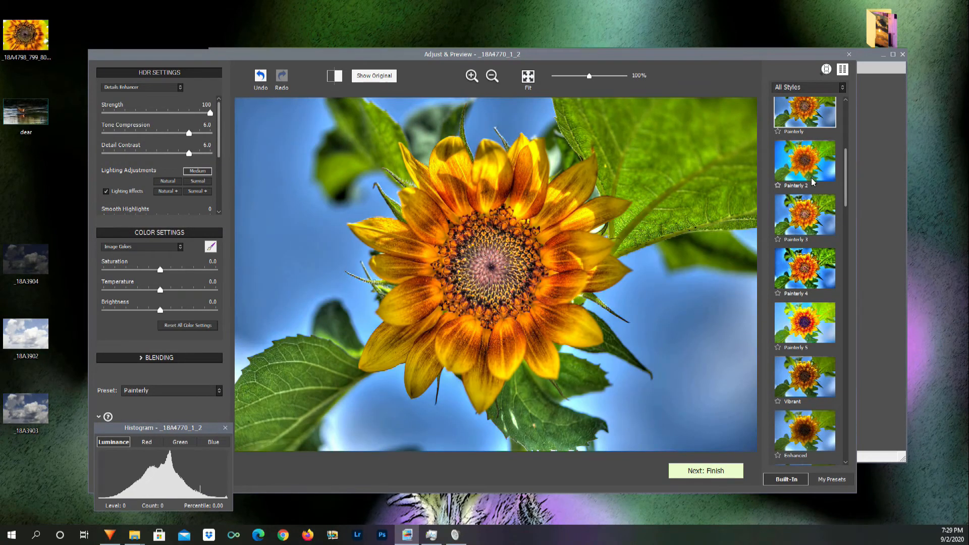
{"action": "scroll", "coordinate": [812, 187], "scroll_direction": "up", "scroll_amount": 1}
{"action": "left_click", "coordinate": [802, 238]}
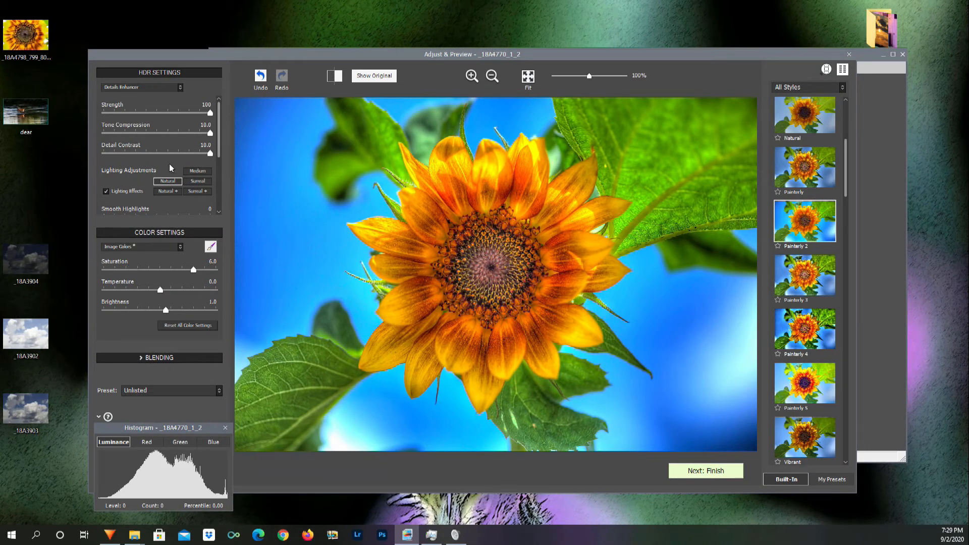
Set the Details Enhancer strength to 70, tone compression to 2.2 and detail contrast to 1.8.
{"action": "left_click", "coordinate": [172, 115]}
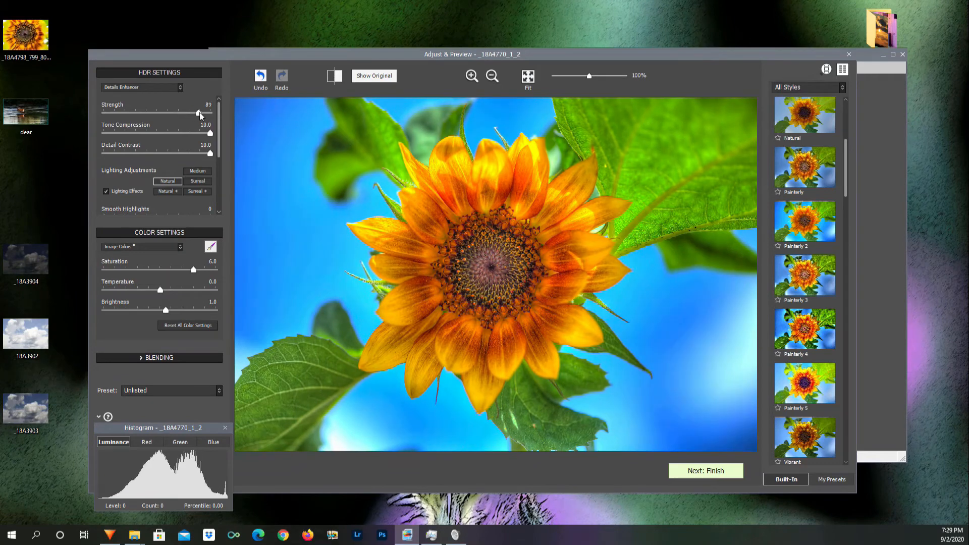
{"action": "left_click_drag", "start_coordinate": [181, 113], "coordinate": [173, 135]}
{"action": "double_click", "coordinate": [172, 135]}
{"action": "left_click", "coordinate": [170, 134]}
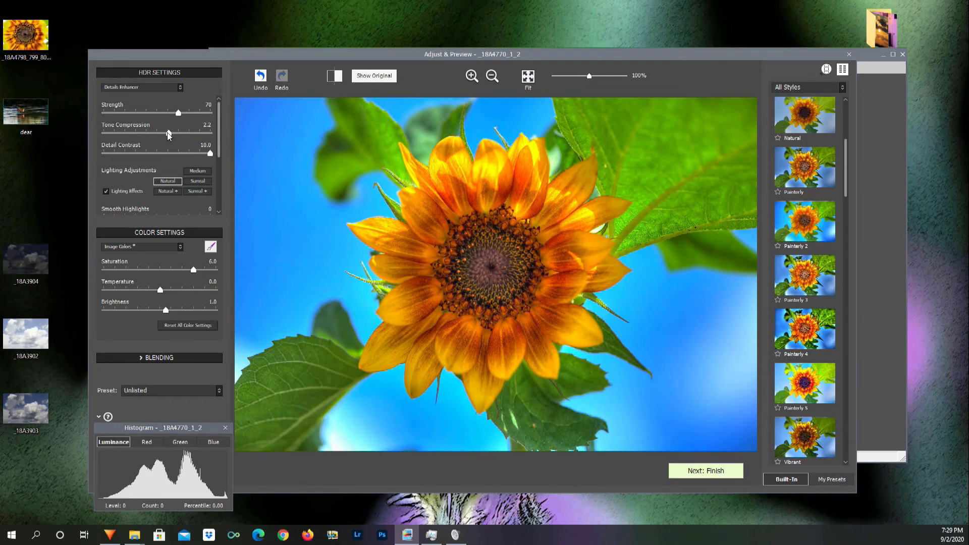
{"action": "left_click_drag", "start_coordinate": [202, 154], "coordinate": [186, 152]}
{"action": "mouse_move", "coordinate": [173, 152]}
{"action": "left_mouse_down"}
{"action": "mouse_move", "coordinate": [146, 151]}
{"action": "mouse_move", "coordinate": [186, 150]}
{"action": "mouse_move", "coordinate": [167, 153]}
{"action": "left_mouse_up"}
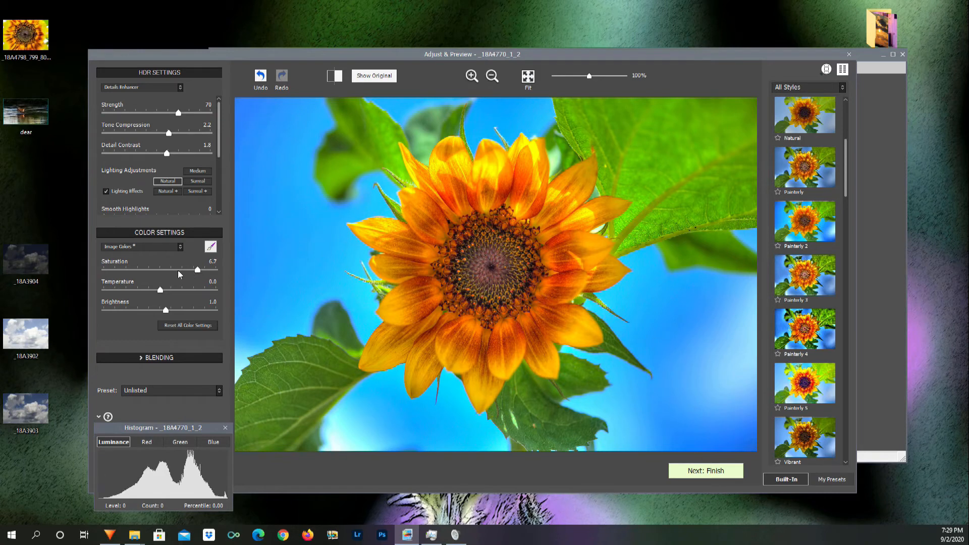
Adjust the sunflower's color settings to saturation 1.9, temperature 0.2 and brightness 1.0.
{"action": "left_click", "coordinate": [159, 269]}
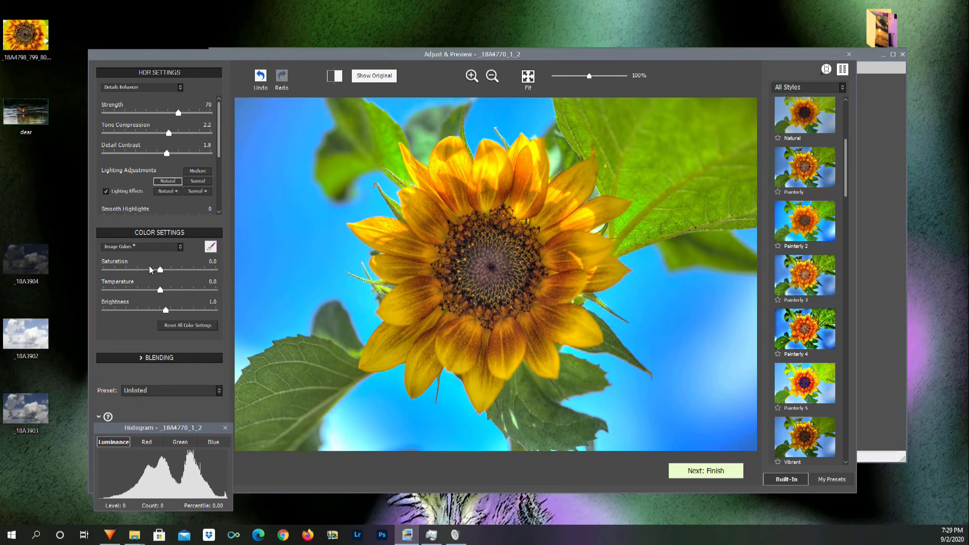
{"action": "left_click_drag", "start_coordinate": [153, 271], "coordinate": [161, 310]}
{"action": "left_click", "coordinate": [166, 309]}
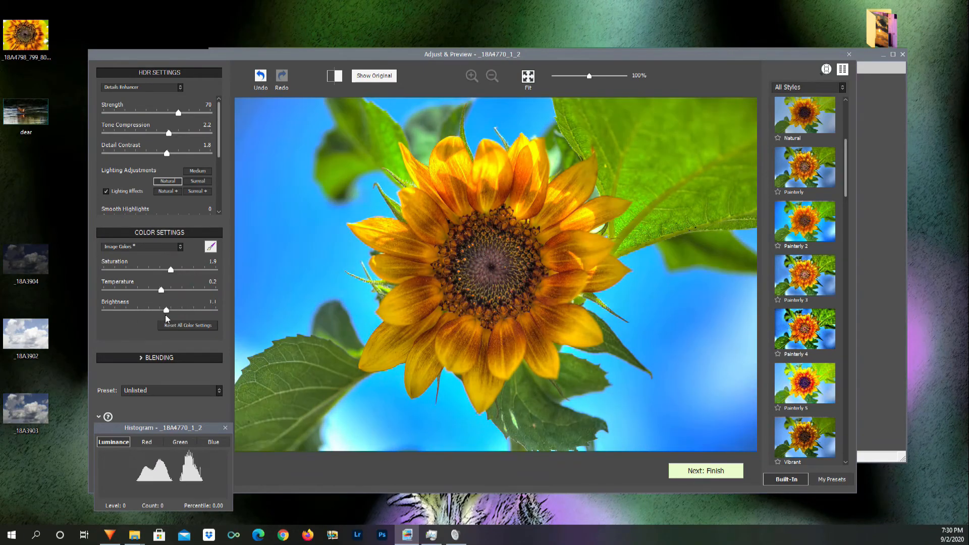
{"action": "left_click_drag", "start_coordinate": [166, 316], "coordinate": [164, 318]}
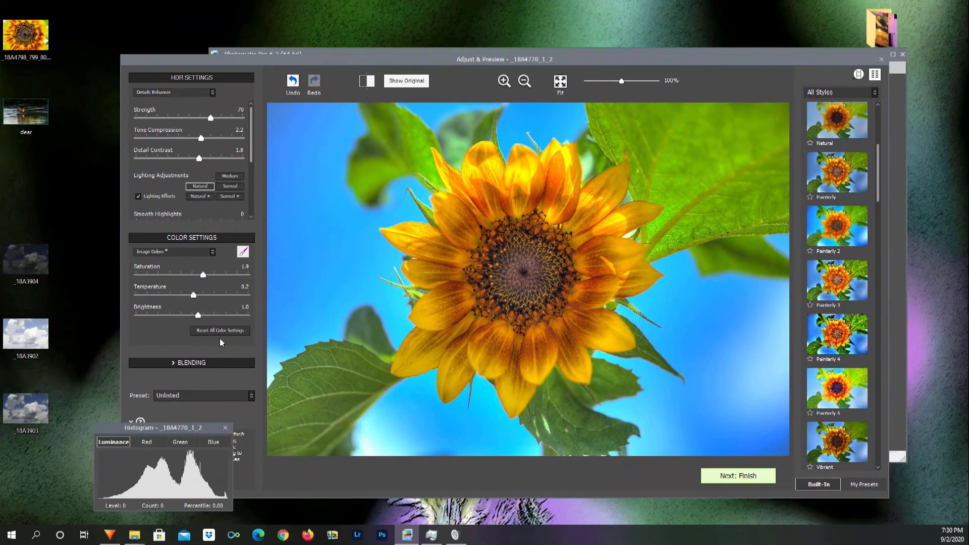
Compare the Natural+, Medium and Surreal lighting effects on the sunflower, and turn off lighting effects mode.
{"action": "left_click", "coordinate": [207, 197]}
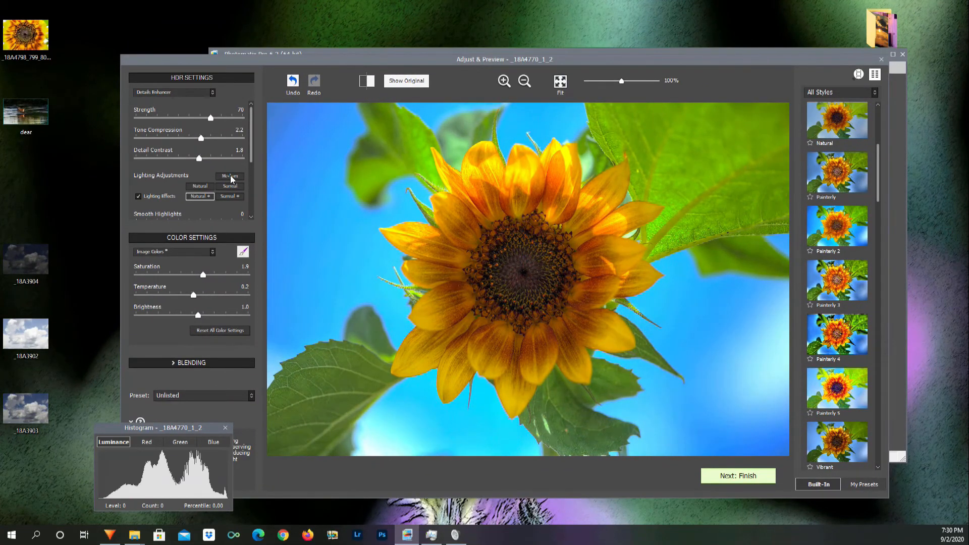
{"action": "left_click", "coordinate": [225, 177]}
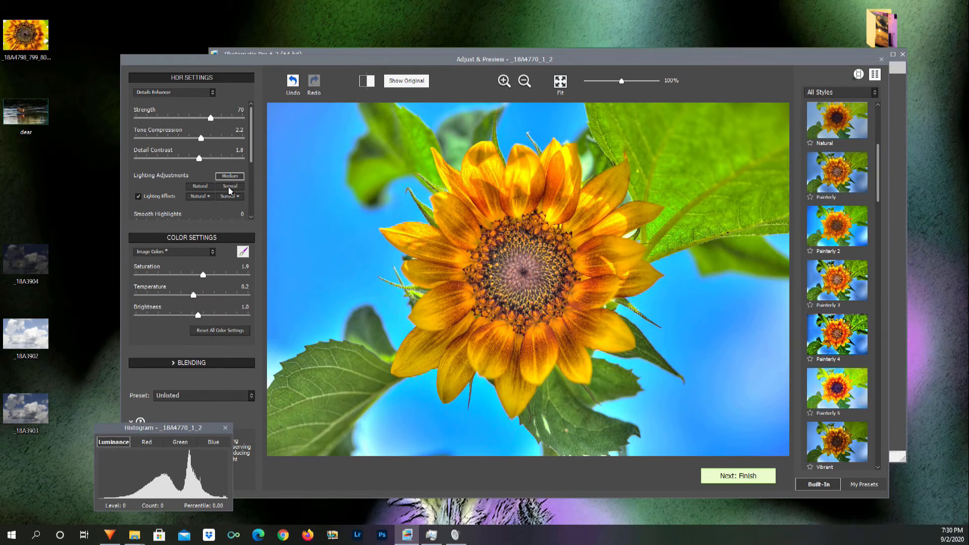
{"action": "left_click", "coordinate": [230, 186]}
{"action": "left_click", "coordinate": [208, 198]}
{"action": "left_click", "coordinate": [139, 197]}
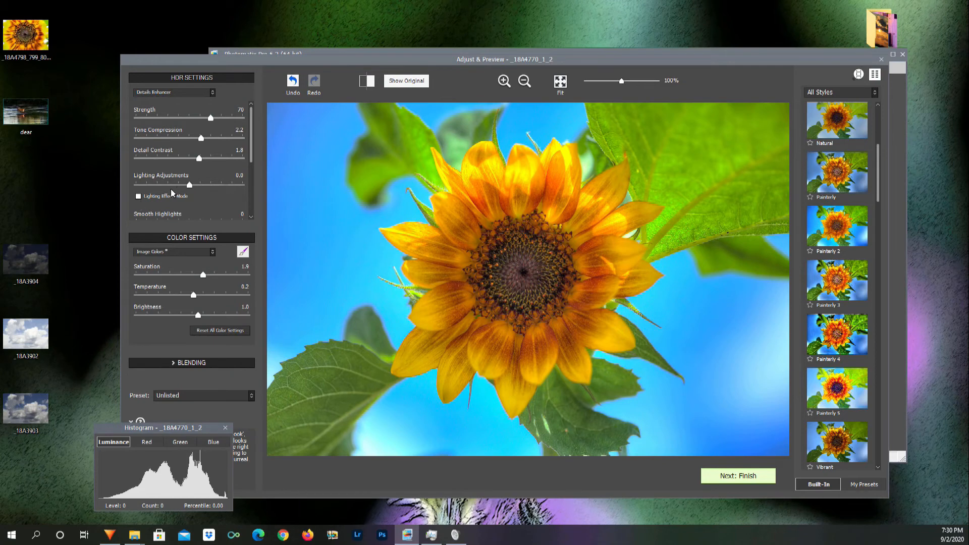
Try several lighting adjustment strengths on the sunflower and settle on about -3.
{"action": "left_click", "coordinate": [158, 185]}
{"action": "left_click", "coordinate": [219, 186]}
{"action": "left_click", "coordinate": [186, 185]}
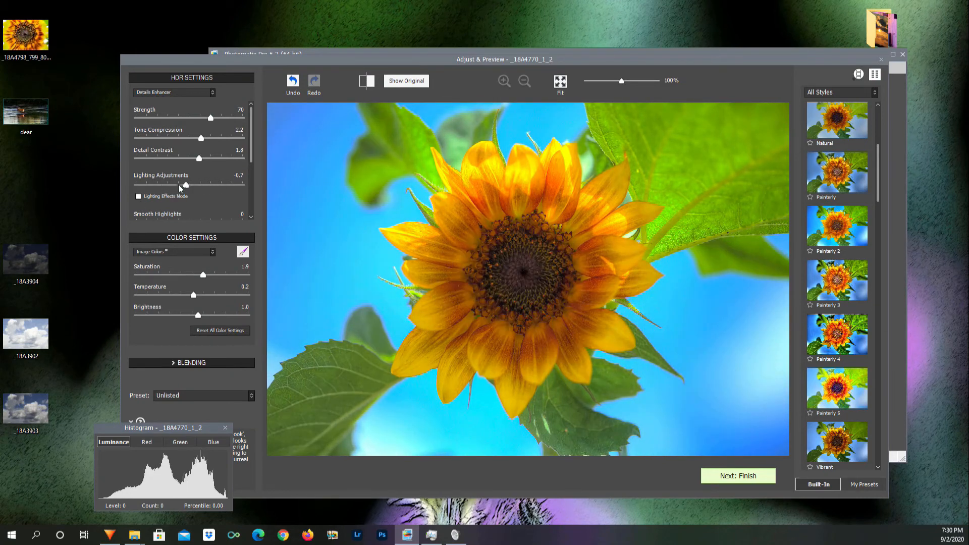
{"action": "left_click", "coordinate": [170, 186]}
{"action": "left_click", "coordinate": [162, 186]}
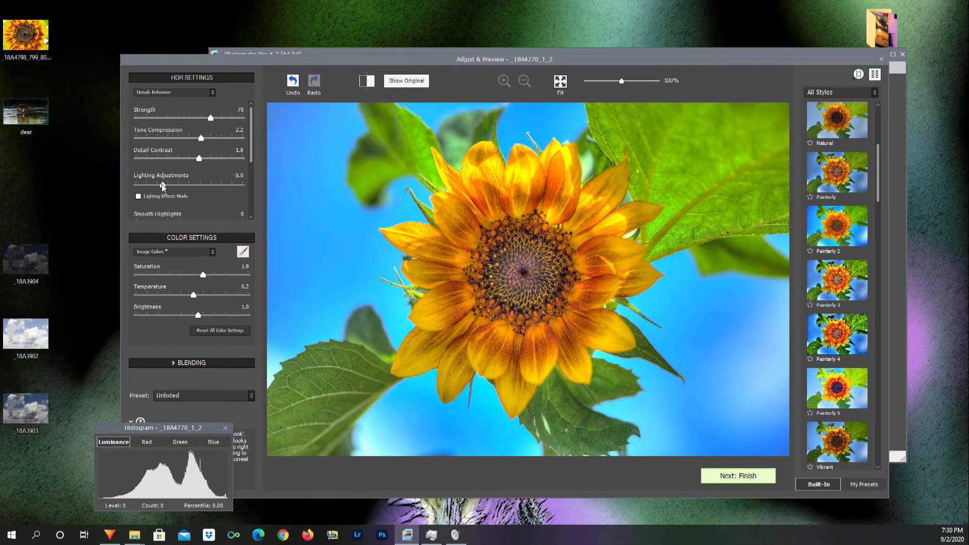
{"action": "double_click", "coordinate": [159, 184]}
{"action": "left_click", "coordinate": [165, 187]}
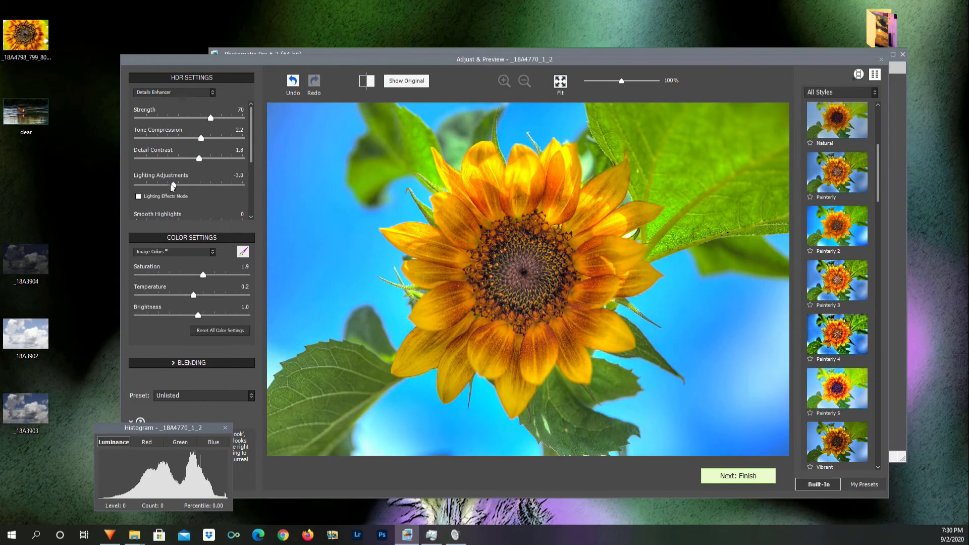
{"action": "left_click", "coordinate": [168, 186]}
Process the HDR image with the current settings and complete the finishing touches without adding contrast or sharpening.
{"action": "left_click_drag", "start_coordinate": [580, 65], "coordinate": [610, 68]}
{"action": "left_click", "coordinate": [794, 486]}
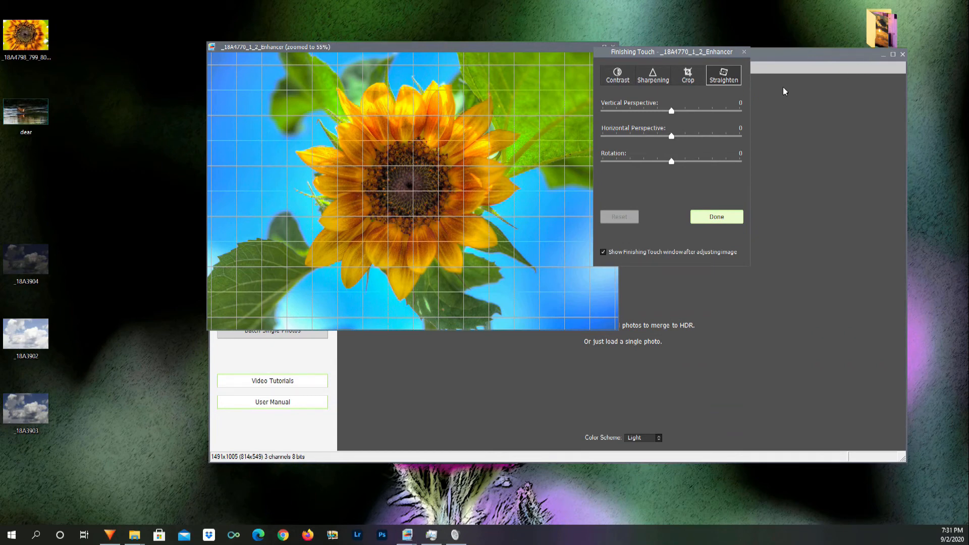
{"action": "left_click", "coordinate": [717, 216]}
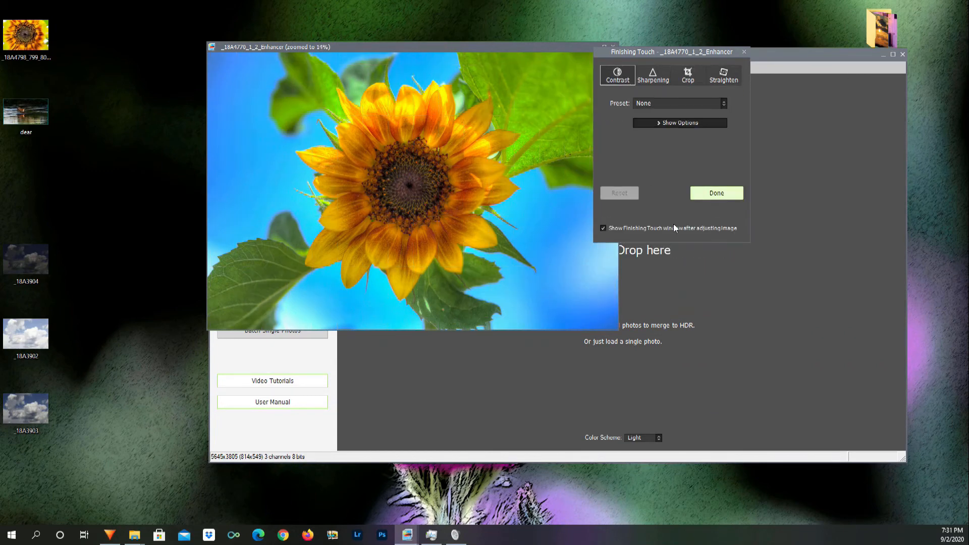
{"action": "left_click", "coordinate": [652, 76]}
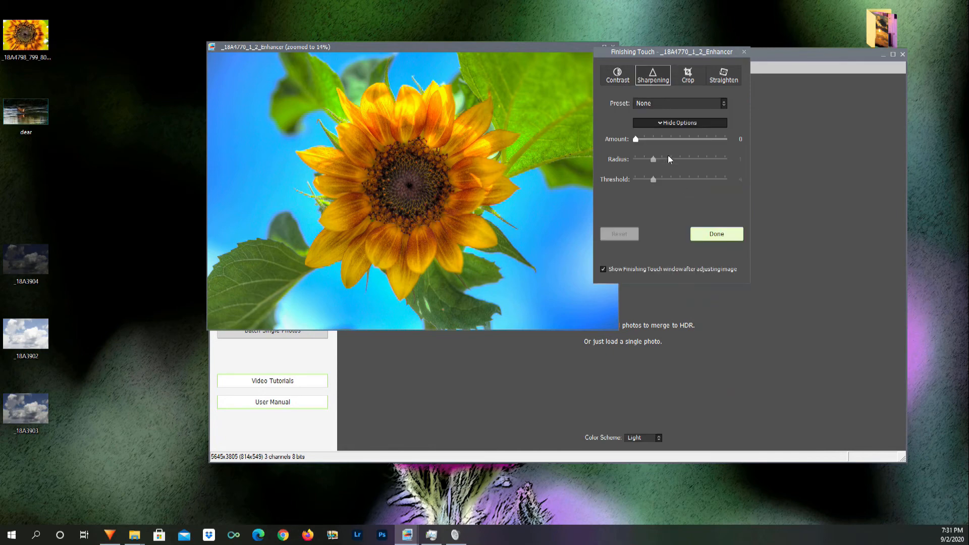
{"action": "left_click", "coordinate": [722, 238]}
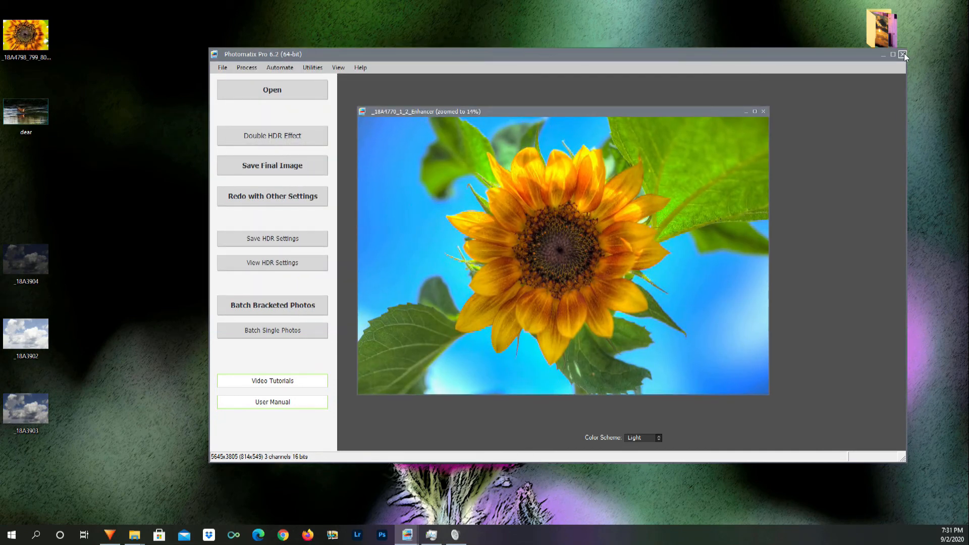
Save the final image as the full-size JPEG _18A4770_1_2_Enhancer and exit Photomatix Pro.
{"action": "left_click", "coordinate": [222, 67]}
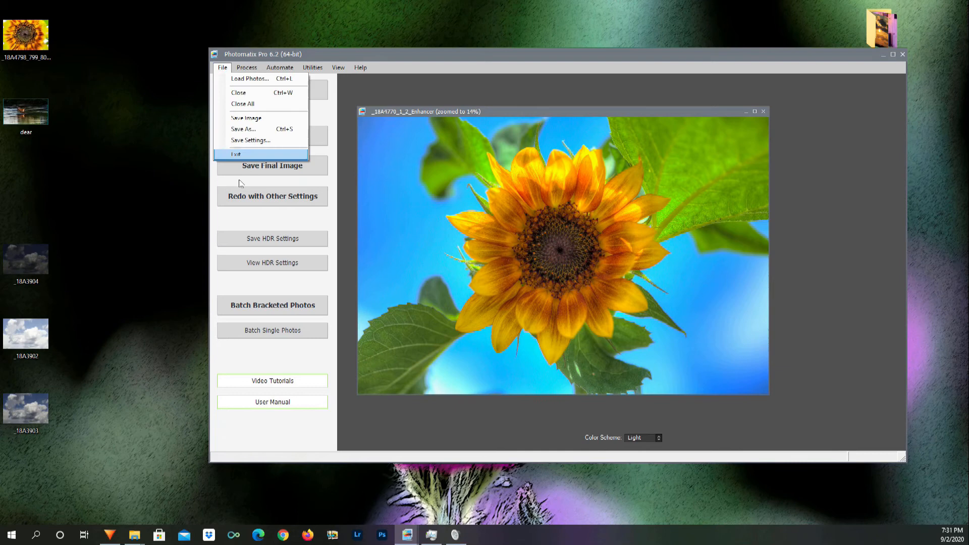
{"action": "left_click", "coordinate": [236, 130]}
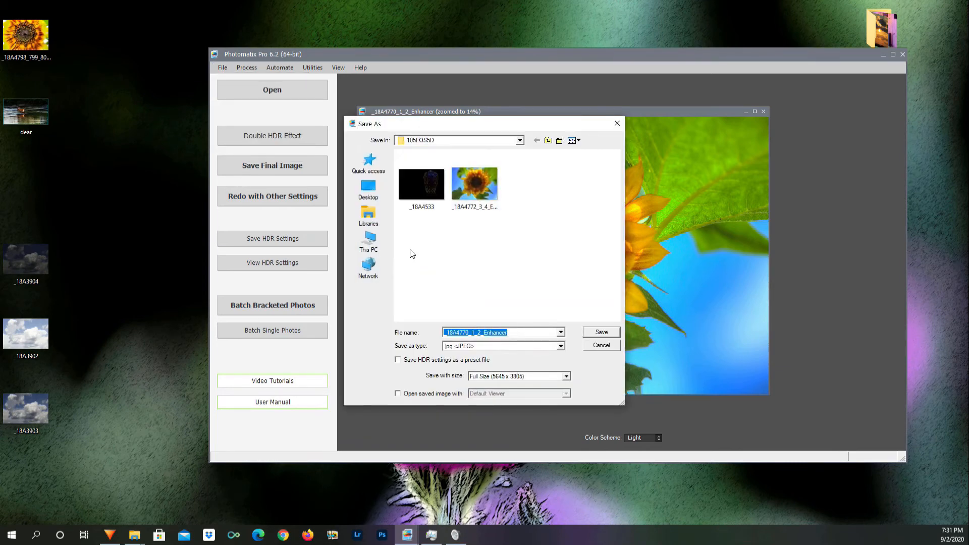
{"action": "key", "text": "Return"}
{"action": "left_click", "coordinate": [904, 55]}
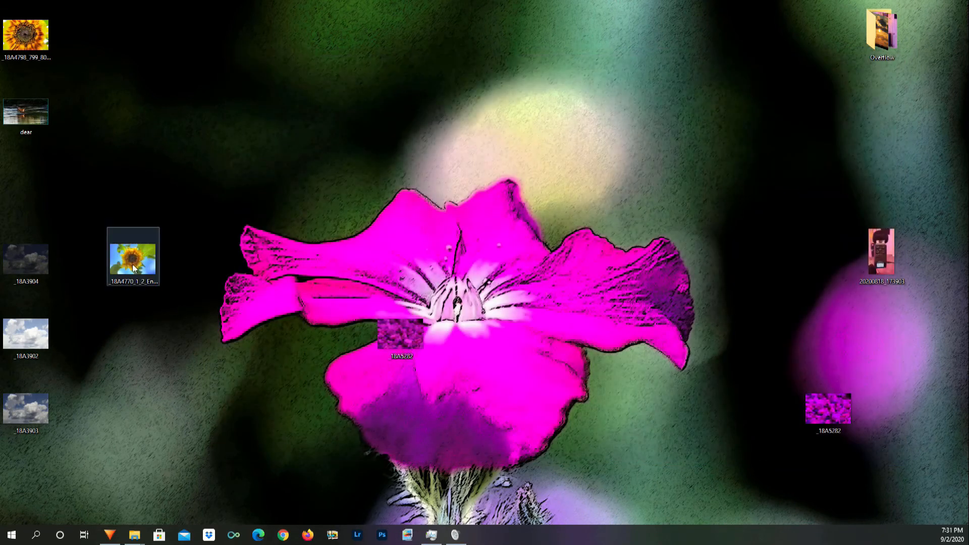
Open the saved _18A4770_1_2_Enhancer image from the desktop in Lightroom and add it to the photo library.
{"action": "right_click", "coordinate": [134, 272]}
{"action": "left_click", "coordinate": [155, 455]}
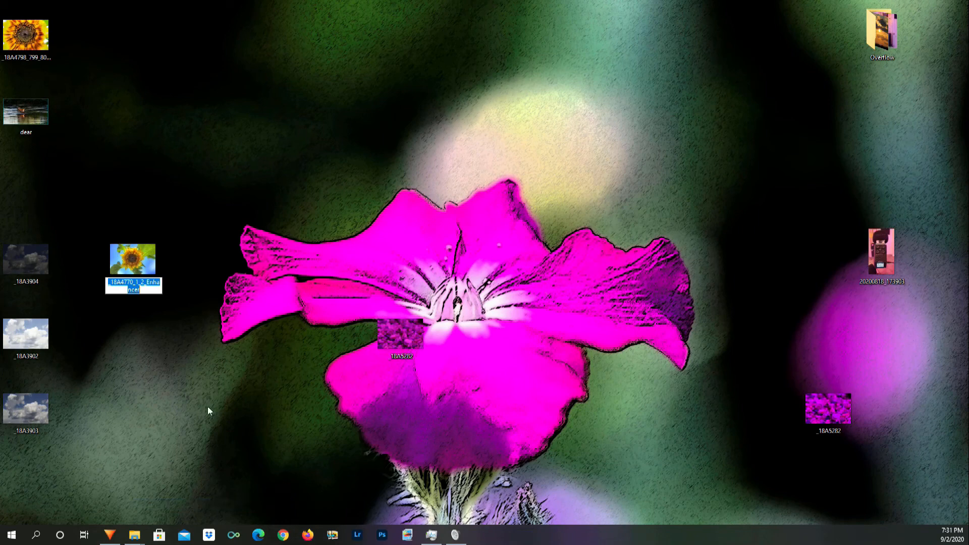
{"action": "right_click", "coordinate": [129, 263]}
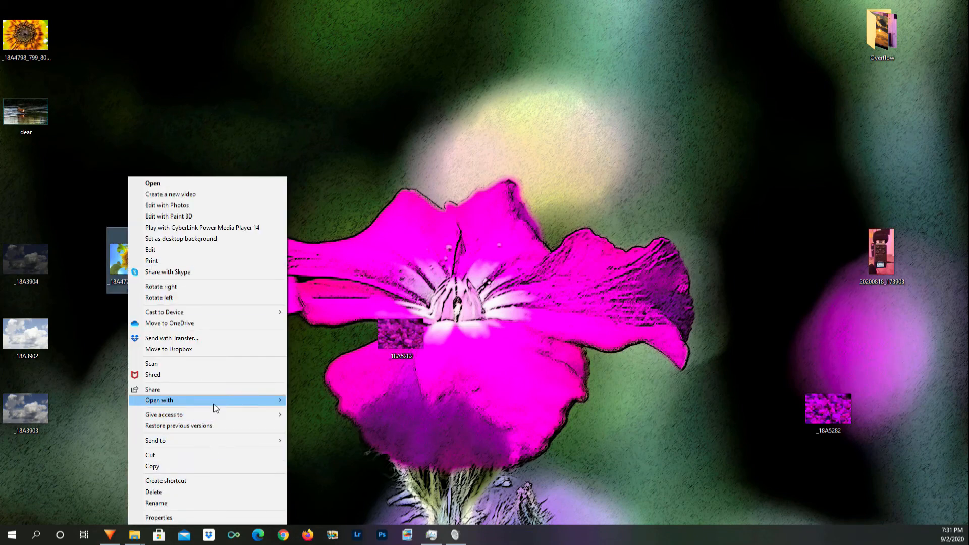
{"action": "mouse_move", "coordinate": [214, 404]}
{"action": "left_click", "coordinate": [316, 404]}
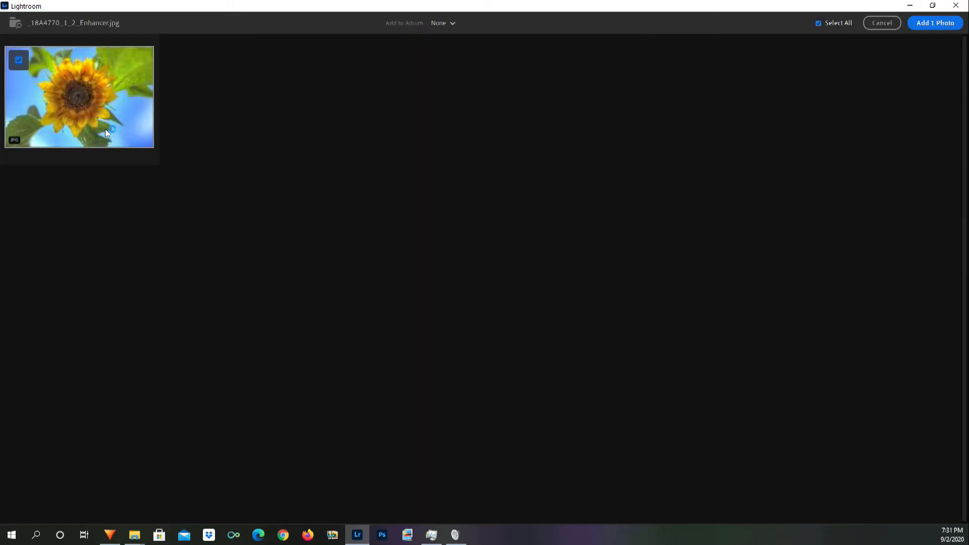
{"action": "left_click", "coordinate": [924, 20]}
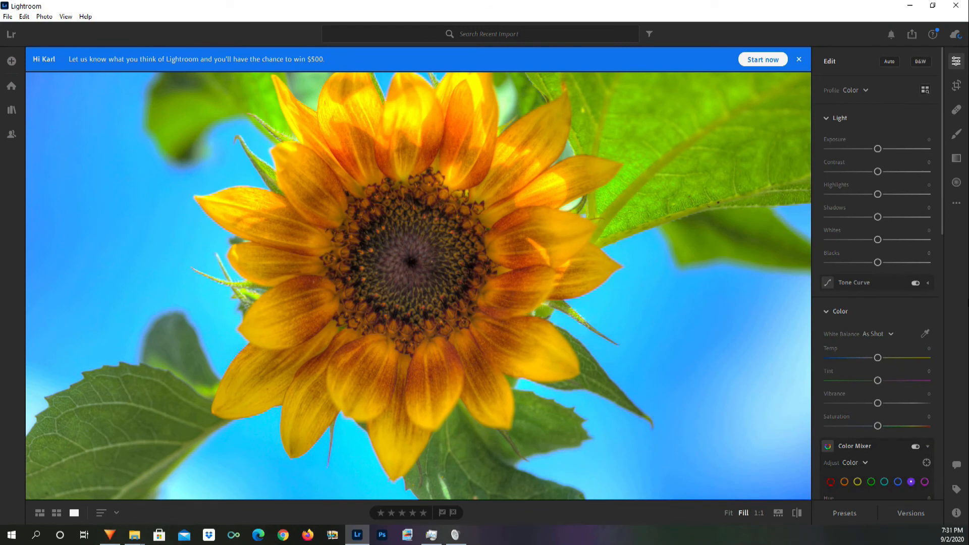
Brush a local adjustment over the sunflower's dark center using a brush size of 48.
{"action": "left_click", "coordinate": [957, 134]}
{"action": "scroll", "coordinate": [409, 242], "scroll_direction": "down", "scroll_amount": 11}
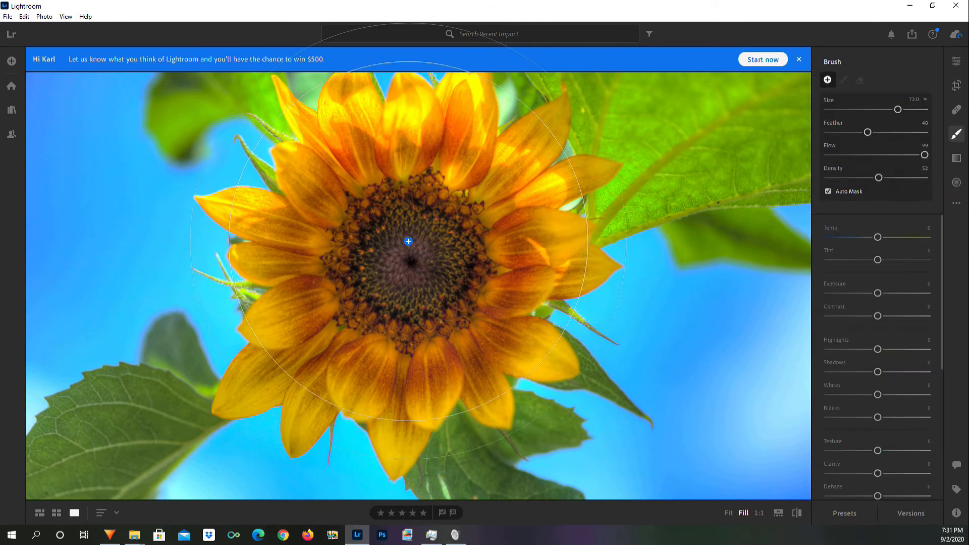
{"action": "scroll", "coordinate": [412, 268], "scroll_direction": "down", "scroll_amount": 15}
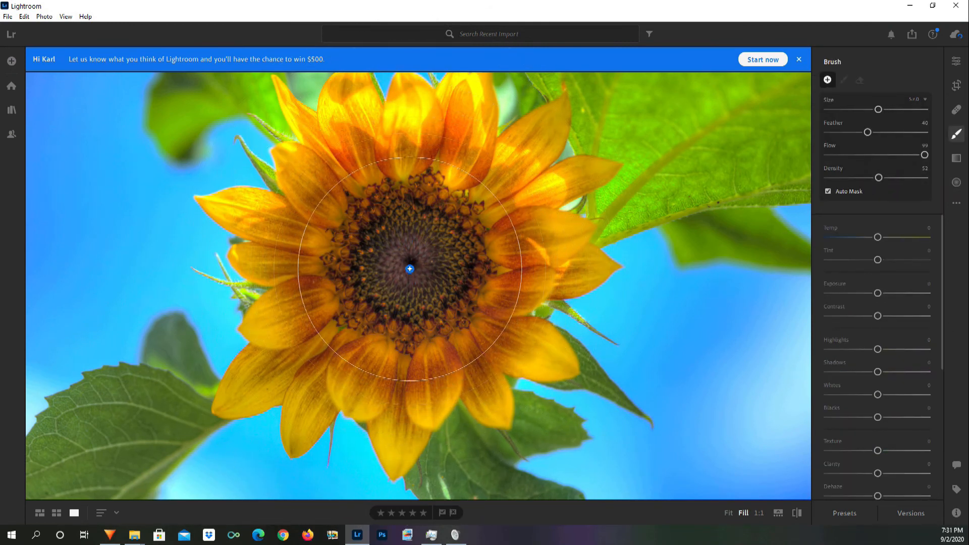
{"action": "left_click", "coordinate": [407, 269]}
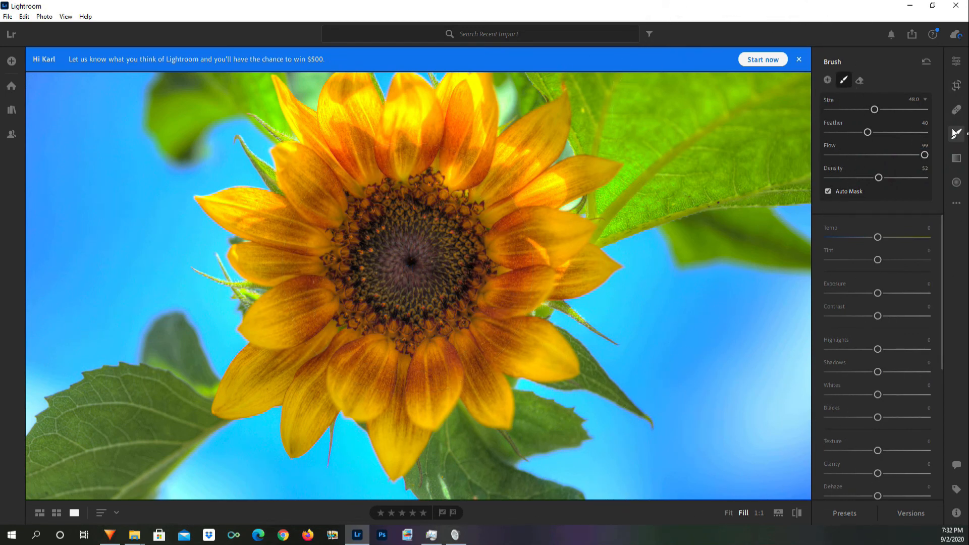
{"action": "mouse_move", "coordinate": [411, 269]}
Set the brushed center's exposure to +0.16, contrast to +4, highlights to +9 and shadows to +9.
{"action": "mouse_move", "coordinate": [879, 293]}
{"action": "left_mouse_down"}
{"action": "mouse_move", "coordinate": [892, 292]}
{"action": "mouse_move", "coordinate": [880, 294]}
{"action": "left_mouse_up"}
{"action": "left_click_drag", "start_coordinate": [878, 316], "coordinate": [881, 316]}
{"action": "scroll", "coordinate": [897, 329], "scroll_direction": "down", "scroll_amount": 1}
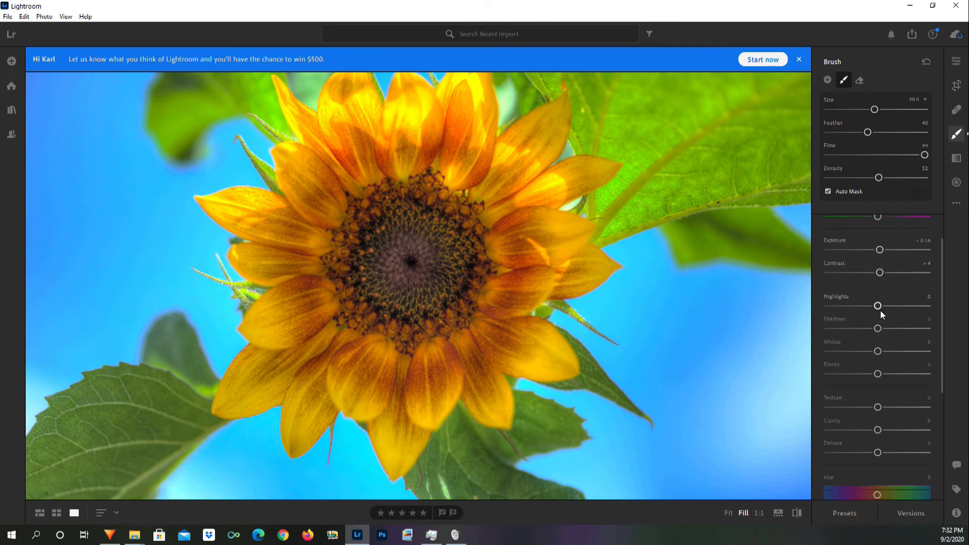
{"action": "mouse_move", "coordinate": [877, 306]}
{"action": "left_mouse_down"}
{"action": "mouse_move", "coordinate": [928, 305]}
{"action": "mouse_move", "coordinate": [884, 320]}
{"action": "mouse_move", "coordinate": [927, 329]}
{"action": "mouse_move", "coordinate": [882, 329]}
{"action": "left_mouse_up"}
Set the brushed center's texture to +25, clarity to +25 and dehaze to +29.
{"action": "scroll", "coordinate": [904, 343], "scroll_direction": "down", "scroll_amount": 3}
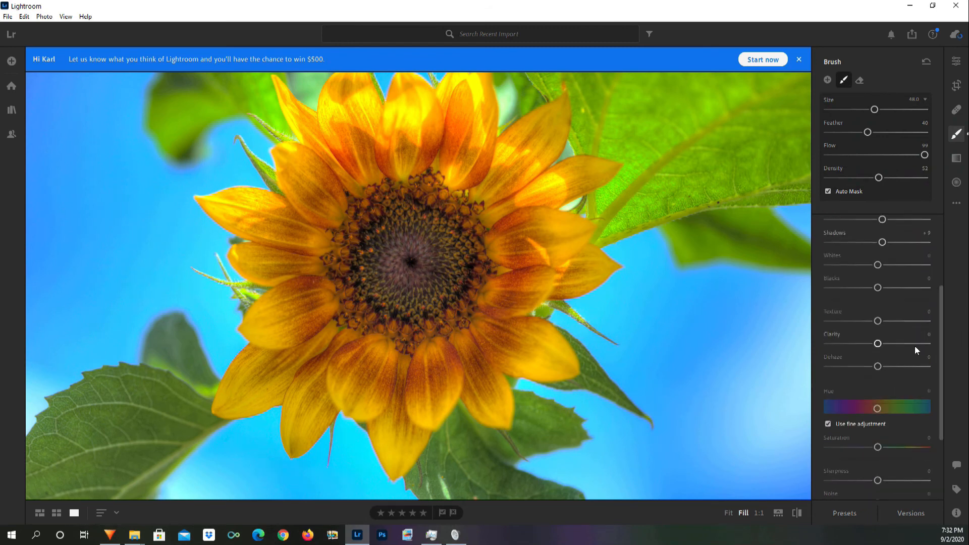
{"action": "left_click_drag", "start_coordinate": [878, 321], "coordinate": [893, 368]}
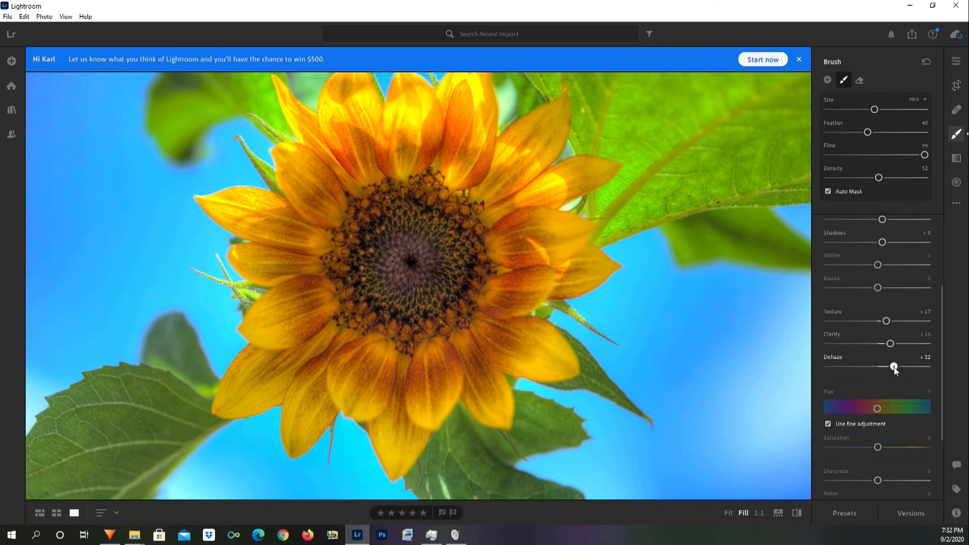
{"action": "left_click_drag", "start_coordinate": [887, 321], "coordinate": [892, 322]}
{"action": "scroll", "coordinate": [879, 356], "scroll_direction": "down", "scroll_amount": 2}
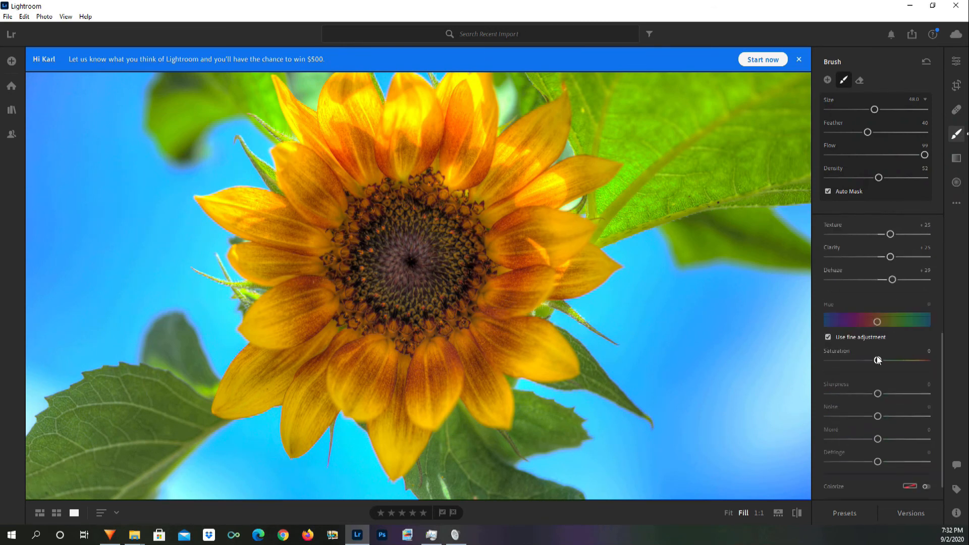
{"action": "scroll", "coordinate": [863, 356], "scroll_direction": "up", "scroll_amount": 5}
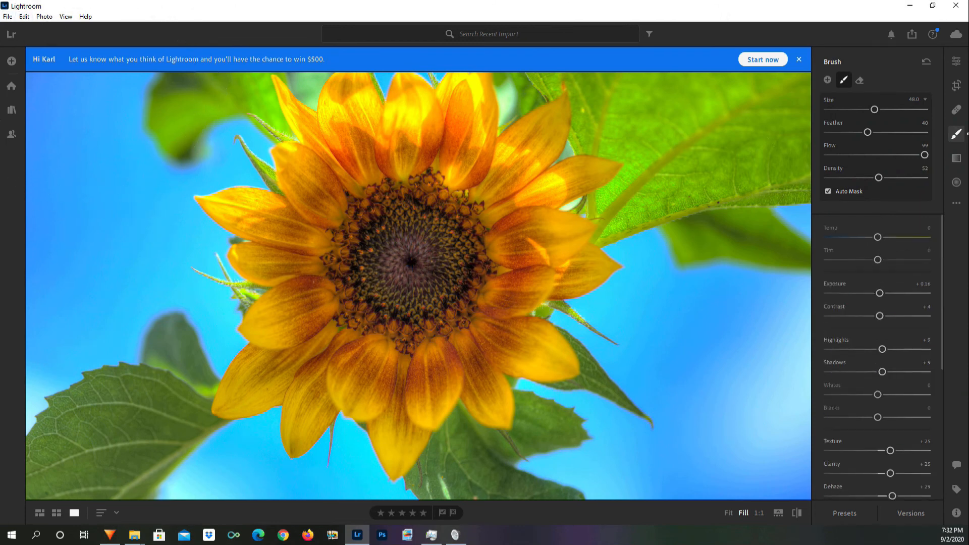
Export the edited sunflower as a small JPG at 100% quality and close Lightroom.
{"action": "left_click", "coordinate": [7, 17]}
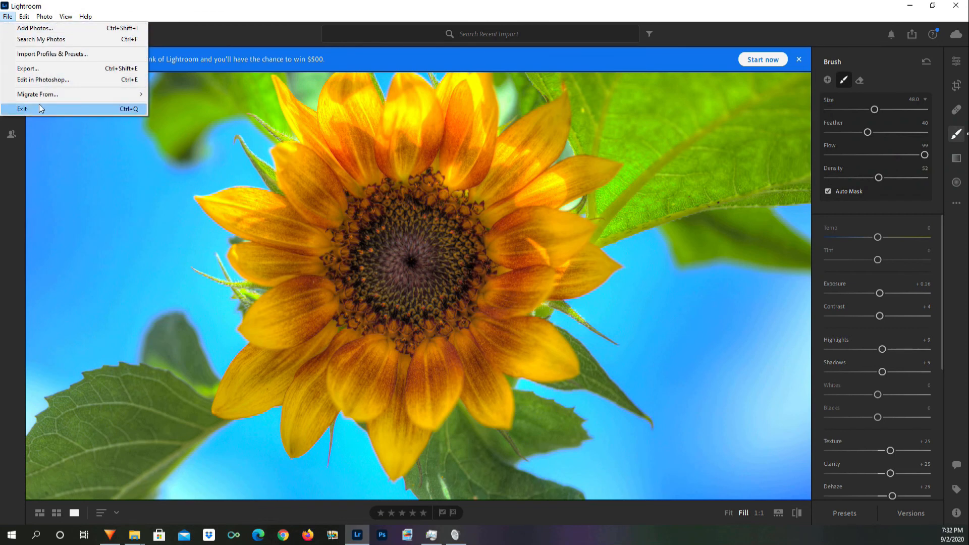
{"action": "left_click", "coordinate": [49, 67]}
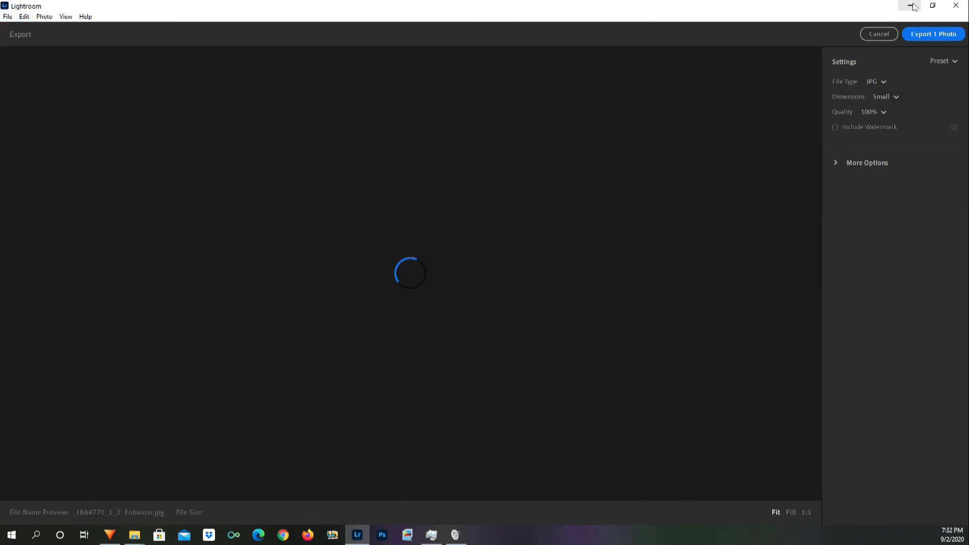
{"action": "left_click", "coordinate": [941, 34]}
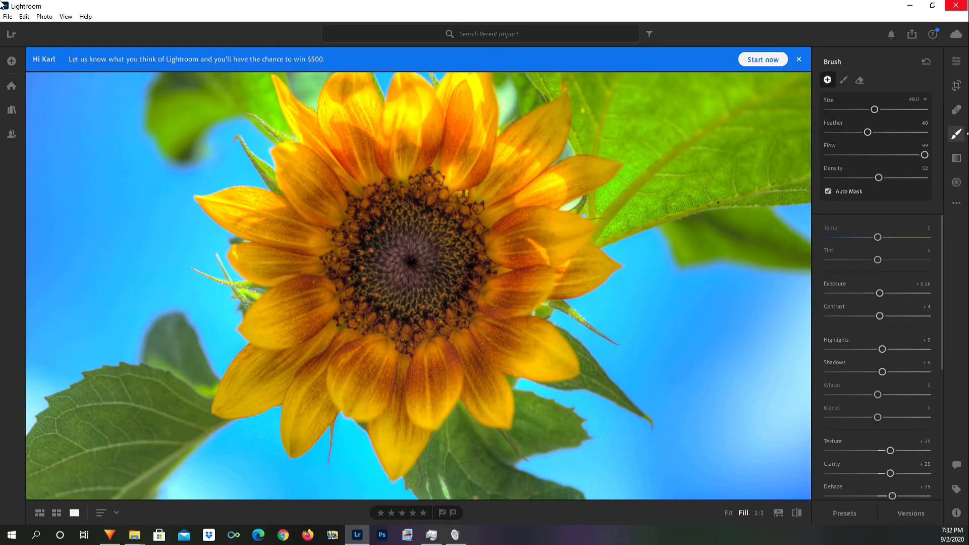
{"action": "left_click", "coordinate": [958, 6]}
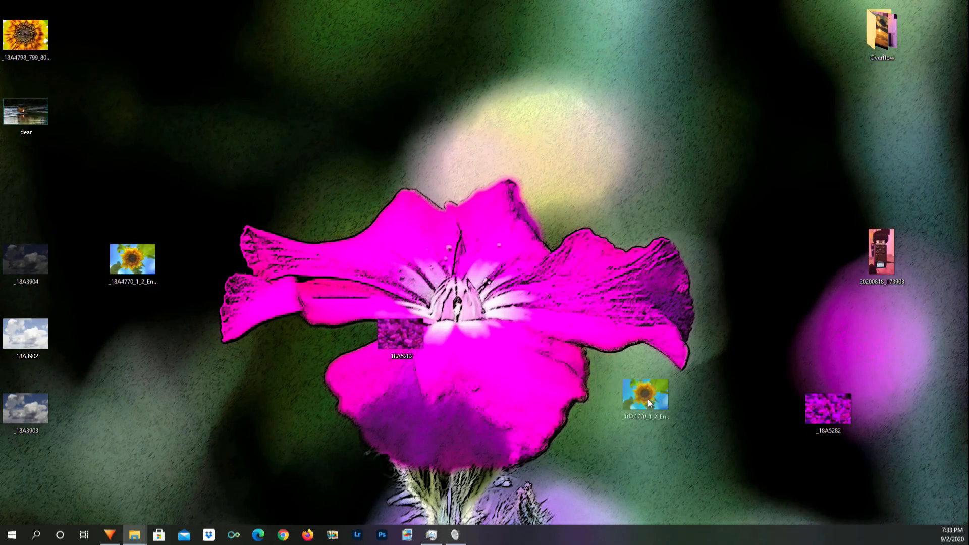
Open the exported _18A4770_1_2_Enhancer-2.jpg in Photos, set it as the desktop background and close the viewer.
{"action": "right_click", "coordinate": [538, 417]}
{"action": "double_click", "coordinate": [538, 416]}
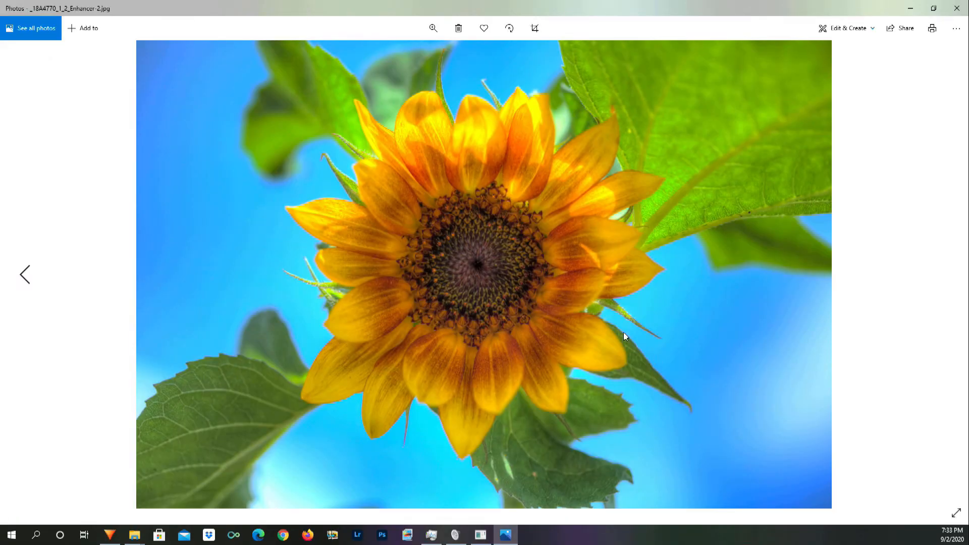
{"action": "right_click", "coordinate": [513, 297]}
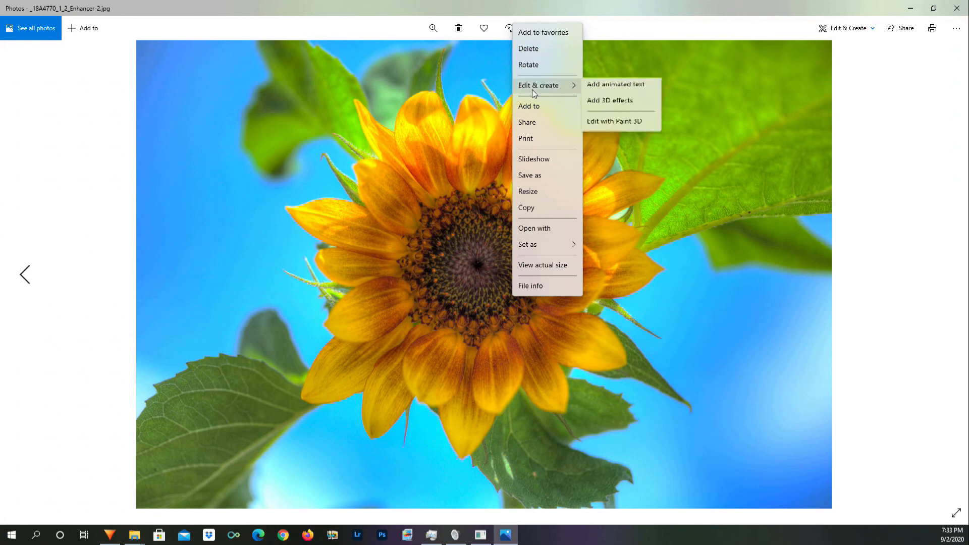
{"action": "mouse_move", "coordinate": [535, 244]}
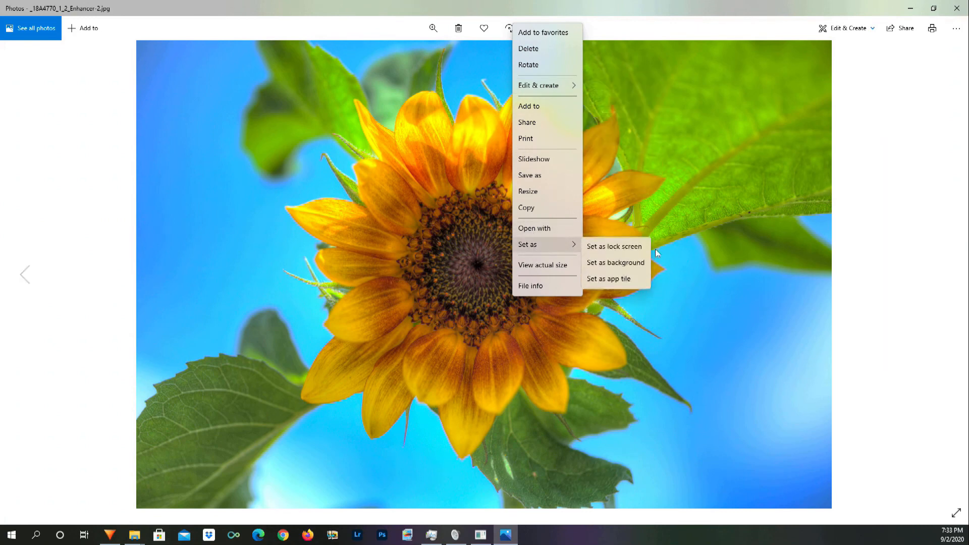
{"action": "left_click", "coordinate": [639, 262]}
{"action": "left_click", "coordinate": [957, 8]}
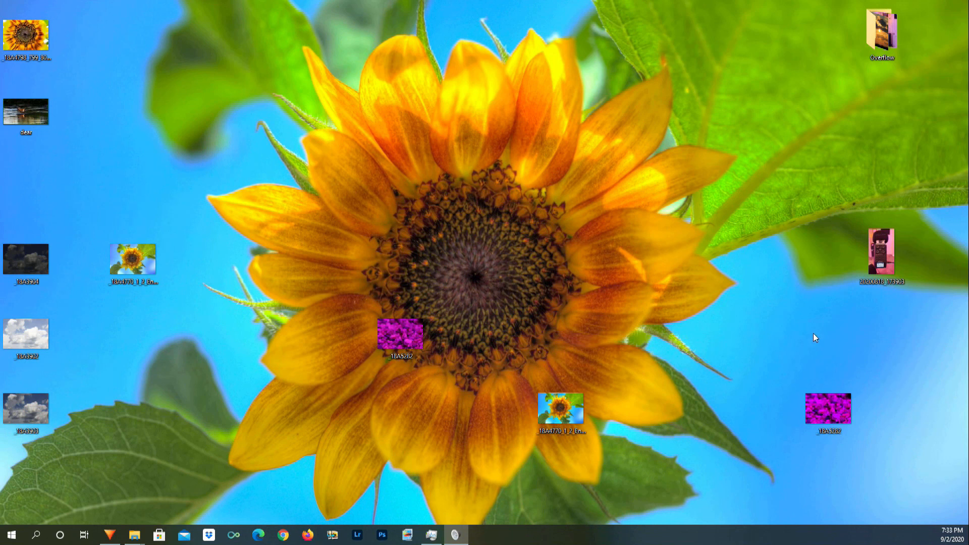
Rearrange the desktop so the exported sunflower sits below a magenta flower picture, and move the earlier Enhancer image out of view.
{"action": "left_click_drag", "start_coordinate": [563, 407], "coordinate": [829, 348]}
{"action": "left_click_drag", "start_coordinate": [837, 426], "coordinate": [730, 350]}
{"action": "left_click_drag", "start_coordinate": [836, 343], "coordinate": [734, 419]}
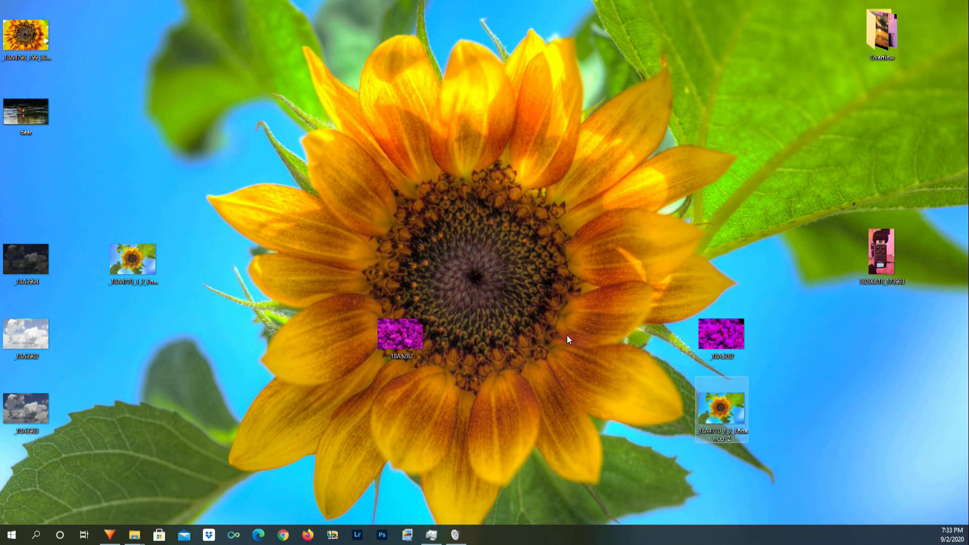
{"action": "left_click_drag", "start_coordinate": [122, 259], "coordinate": [0, 169]}
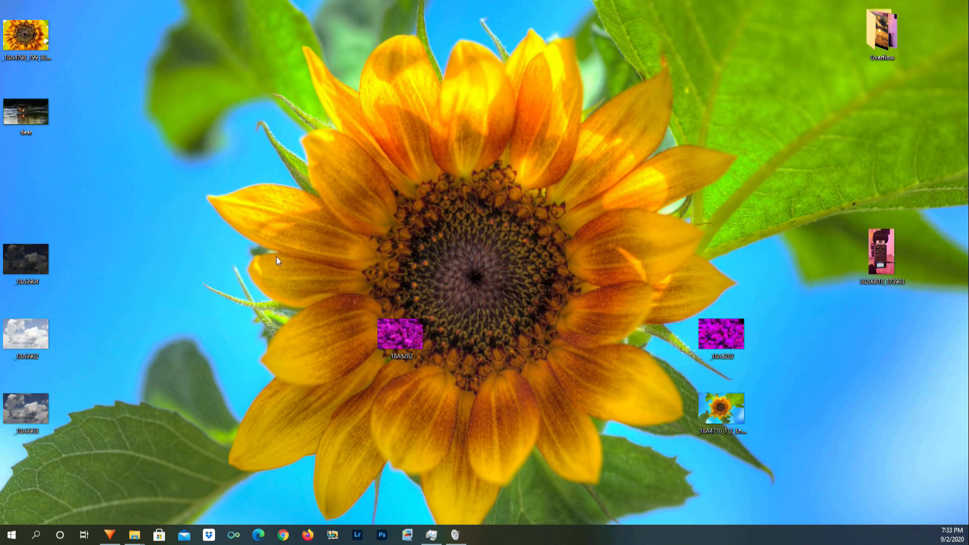